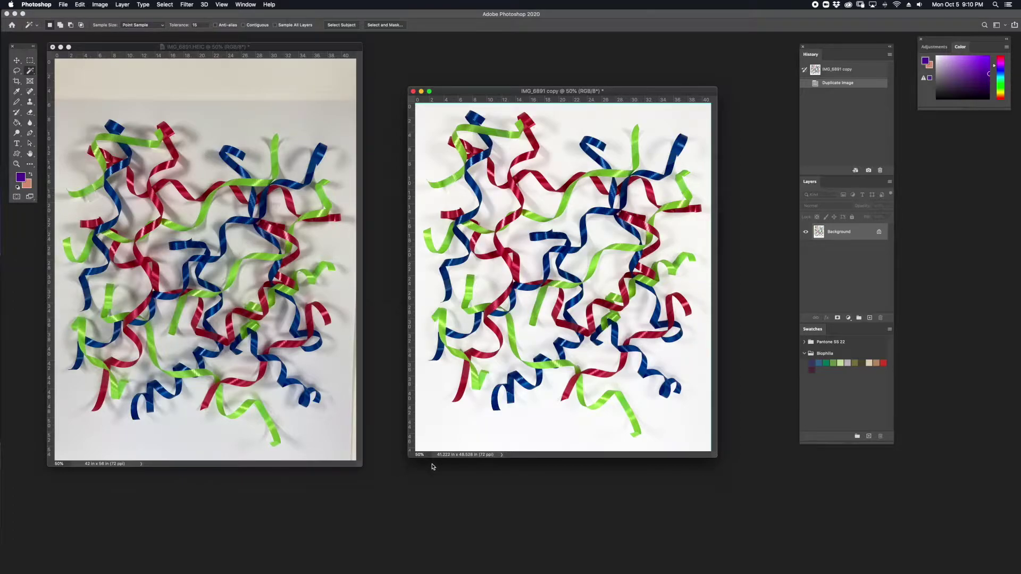
Examine the original ribbon photo up close, checking the marks and shadows on its paper background
{"action": "left_click_drag", "start_coordinate": [290, 51], "coordinate": [333, 66]}
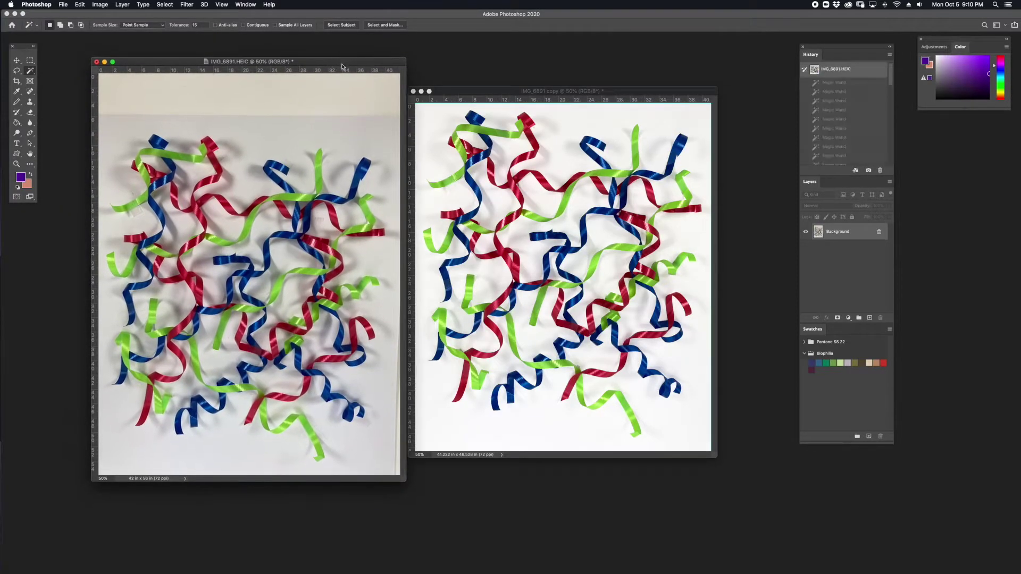
{"action": "key", "text": "super+1"}
{"action": "key", "text": "super+plus"}
{"action": "key", "text": "super+plus"}
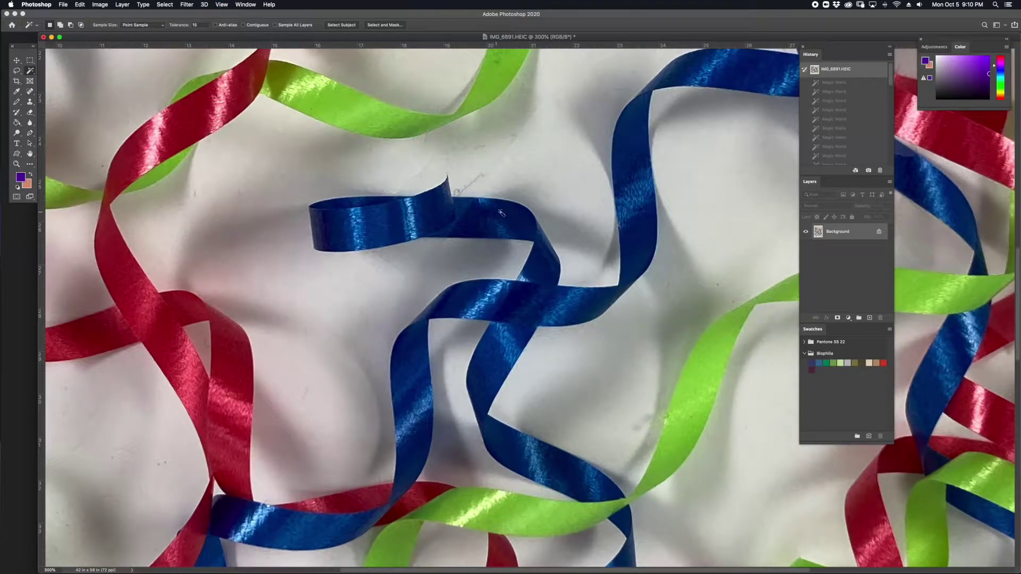
{"action": "left_click_drag", "start_coordinate": [479, 222], "coordinate": [256, 261]}
{"action": "left_click_drag", "start_coordinate": [468, 186], "coordinate": [431, 303]}
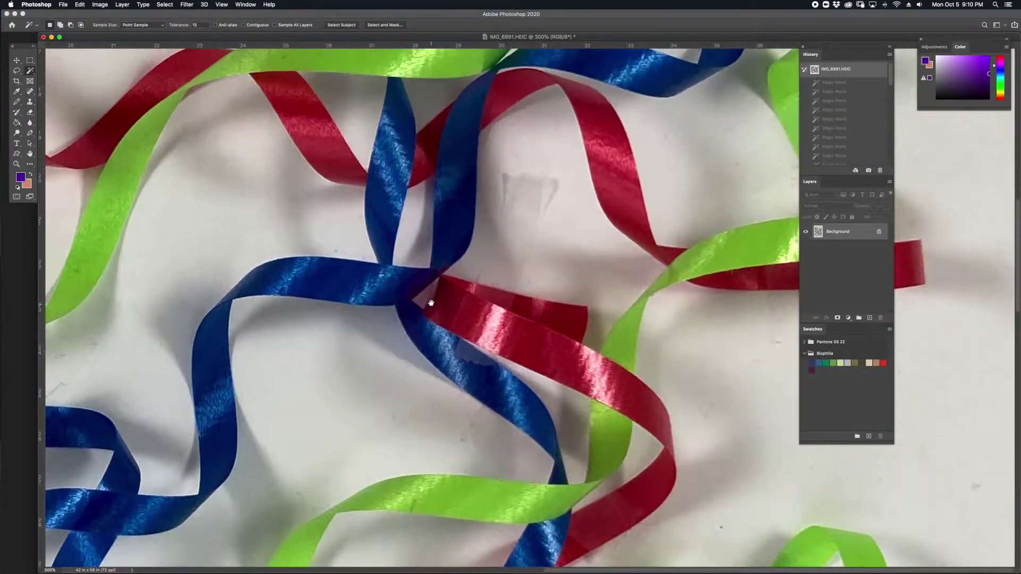
{"action": "key", "text": "super+minus"}
{"action": "key", "text": "super+minus"}
{"action": "key", "text": "super+minus"}
{"action": "key", "text": "super+minus"}
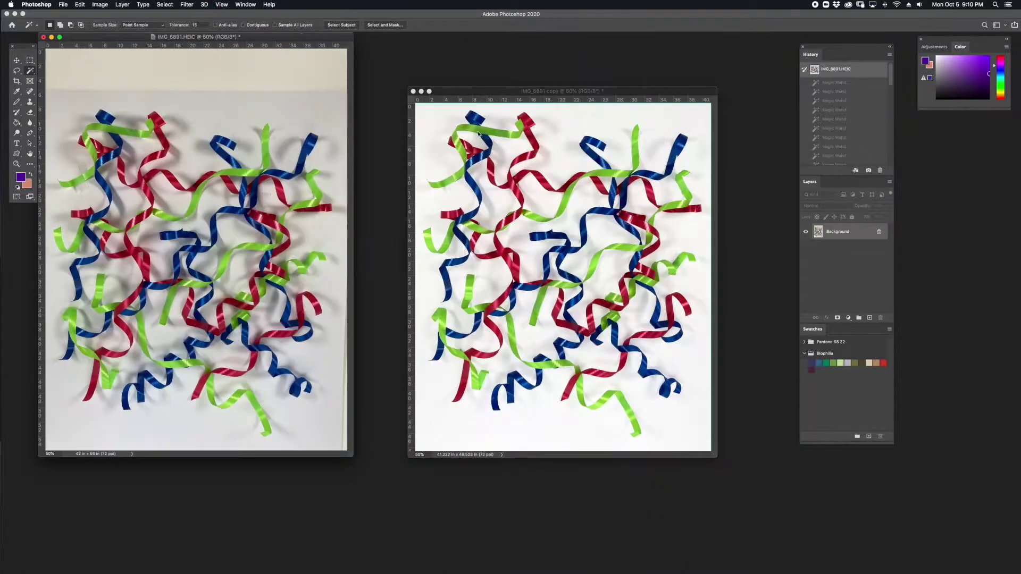
Inspect the cleaned-up copy of the ribbon image up close, looking over its background and ribbon edges
{"action": "left_click", "coordinate": [493, 92]}
{"action": "key", "text": "super+equal"}
{"action": "key", "text": "super+equal"}
{"action": "key", "text": "super+equal"}
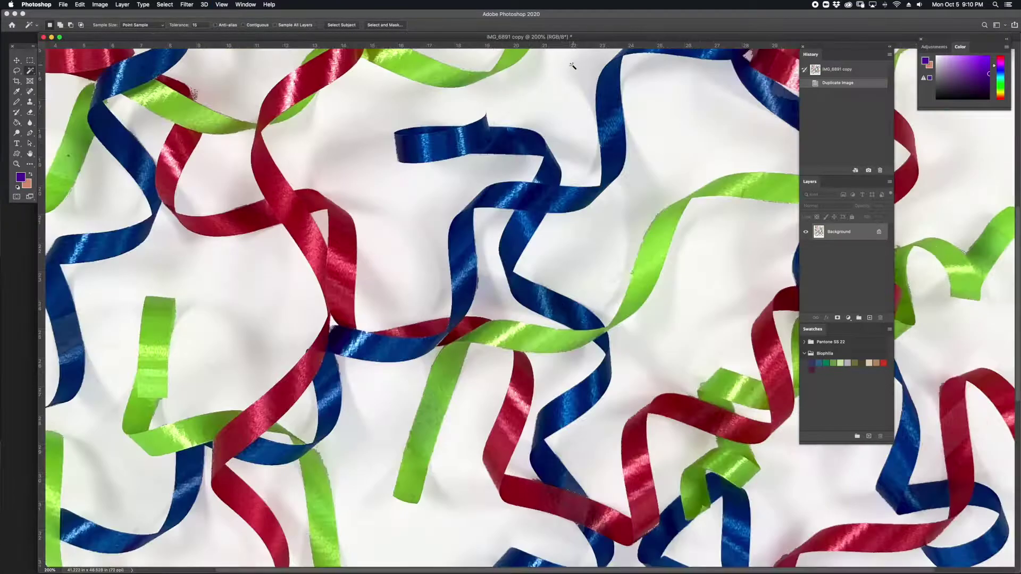
{"action": "key", "text": "super+minus"}
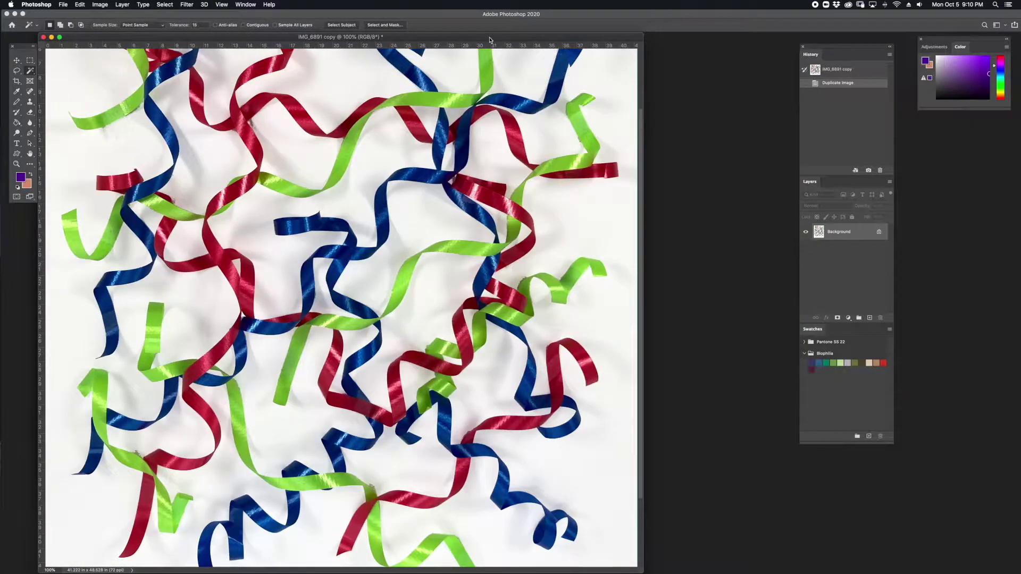
{"action": "left_click_drag", "start_coordinate": [490, 40], "coordinate": [540, 81]}
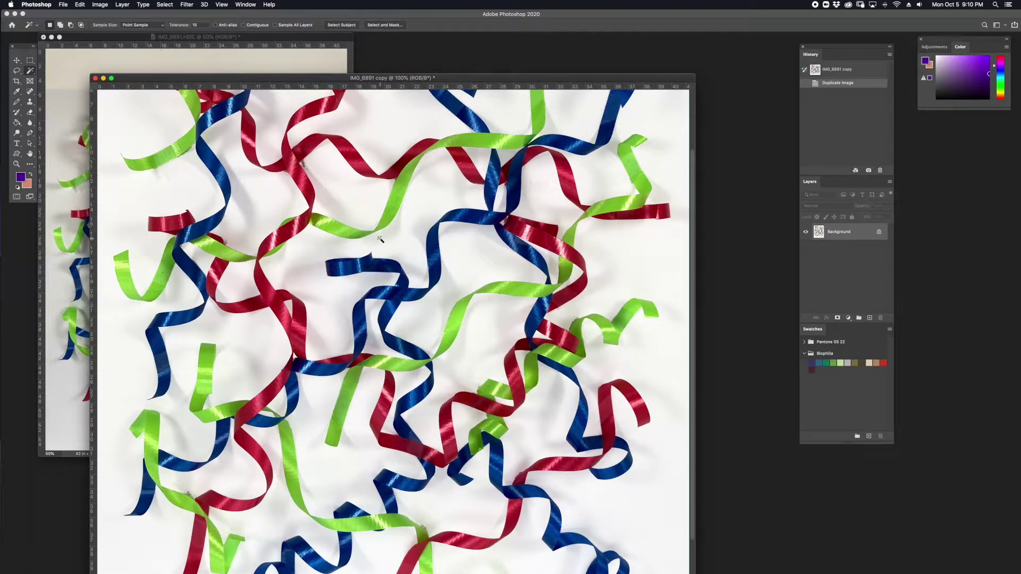
{"action": "key", "text": "super+minus"}
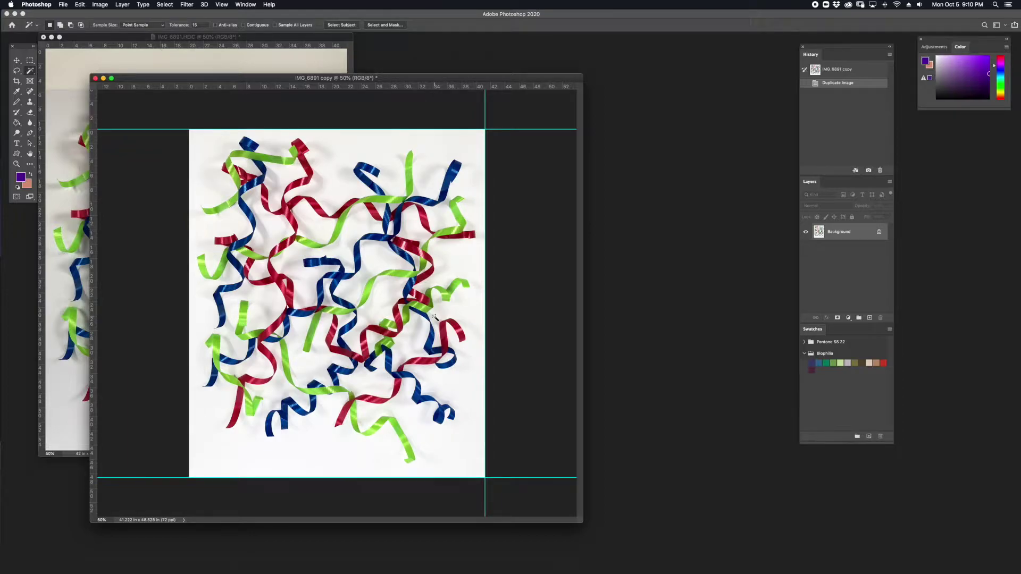
Offset the image copy vertically by 1611 pixels and horizontally by 0, with undefined areas set to Wrap Around
{"action": "left_click_drag", "start_coordinate": [199, 78], "coordinate": [222, 62]}
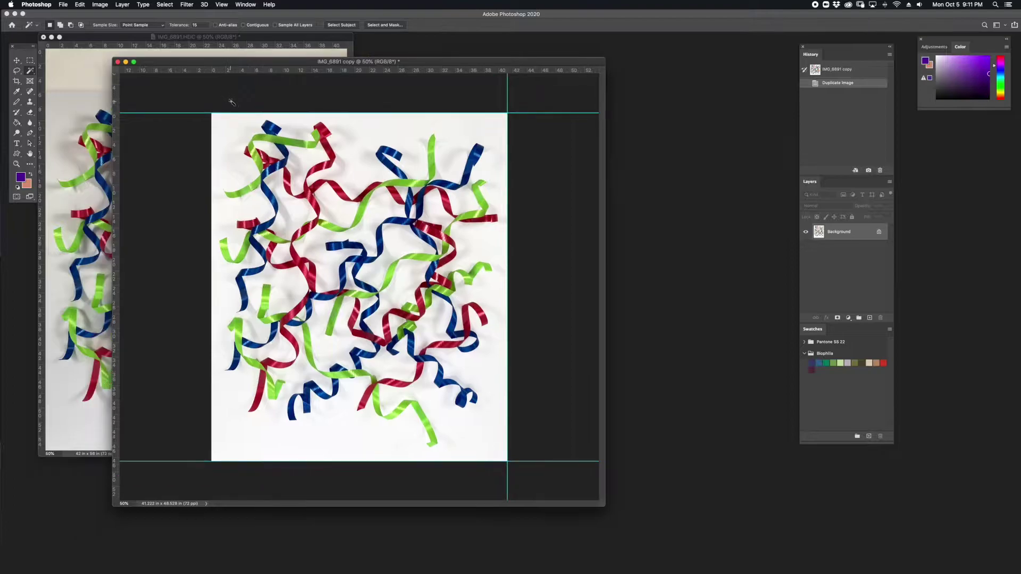
{"action": "left_click", "coordinate": [186, 4]}
{"action": "mouse_move", "coordinate": [220, 168]}
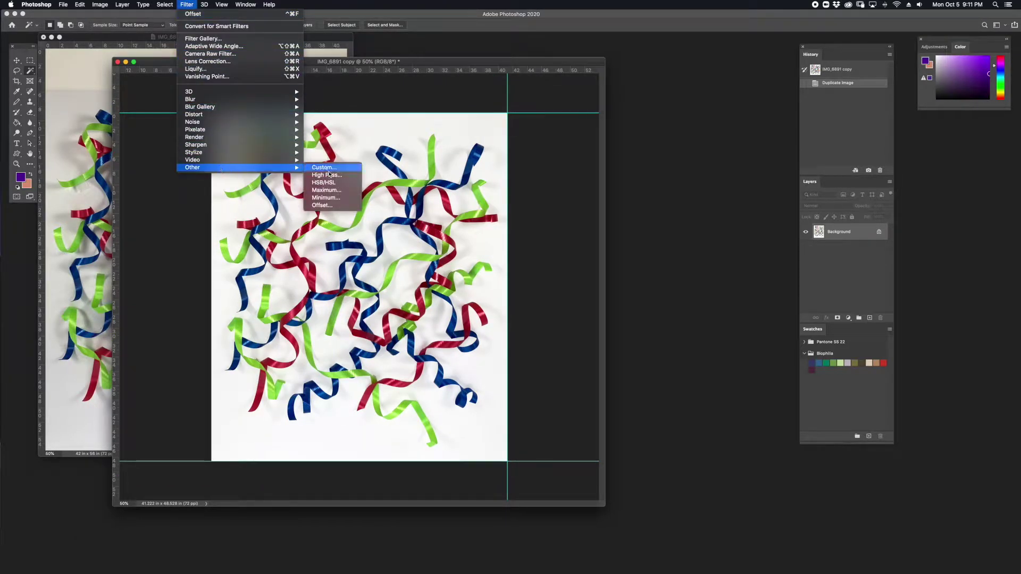
{"action": "left_click", "coordinate": [322, 205]}
{"action": "left_click_drag", "start_coordinate": [496, 206], "coordinate": [502, 206]}
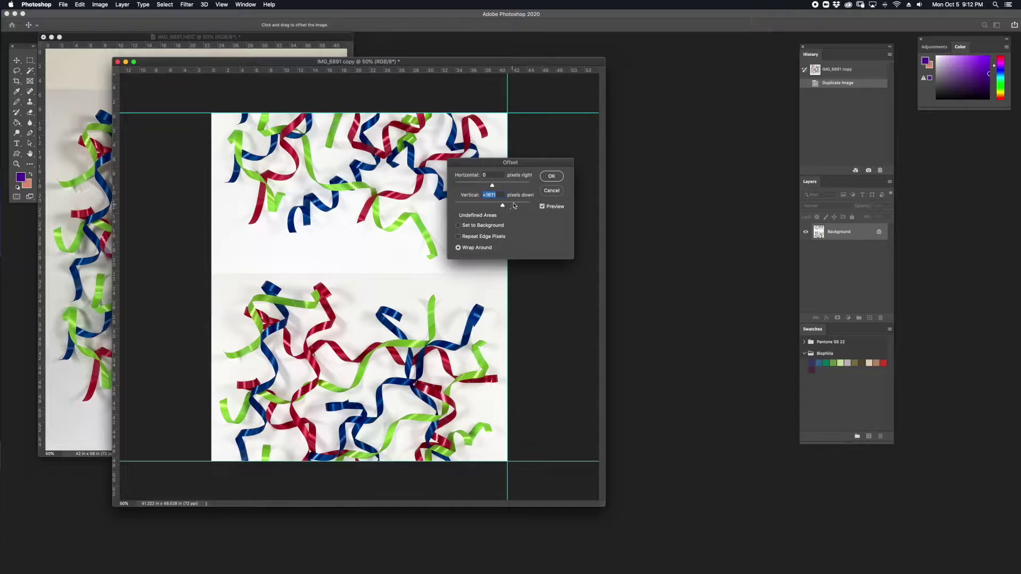
{"action": "left_click", "coordinate": [552, 177]}
Make a rectangular selection around the upper block of ribbons, ending in the blank strip above the seam
{"action": "key", "text": "m"}
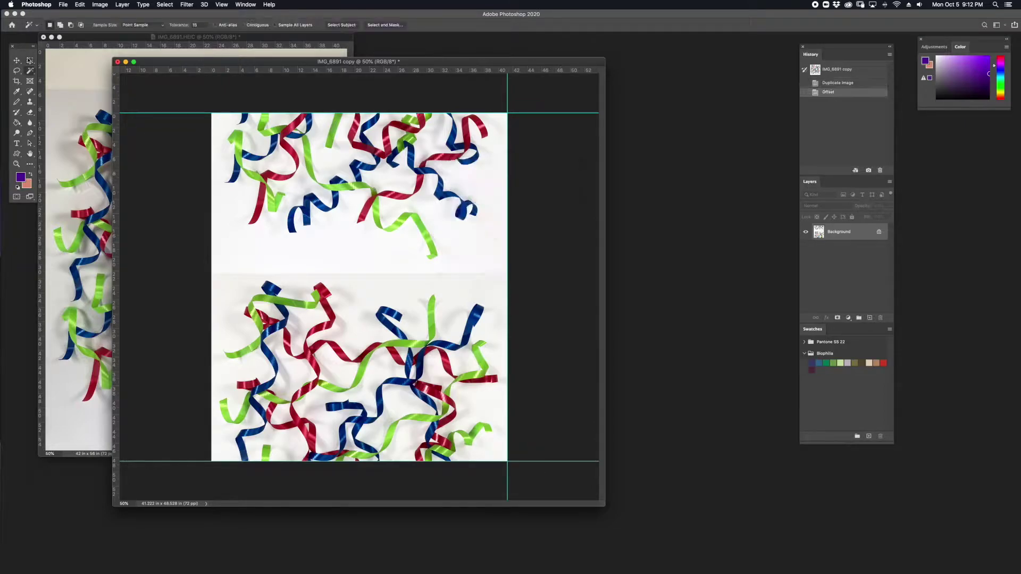
{"action": "left_click_drag", "start_coordinate": [212, 112], "coordinate": [515, 268]}
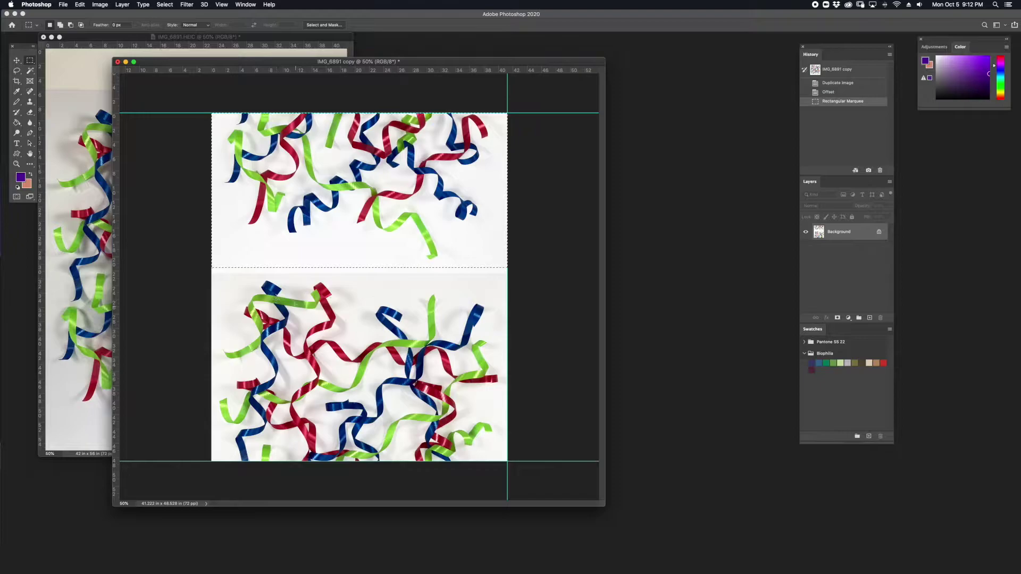
{"action": "key", "text": "w"}
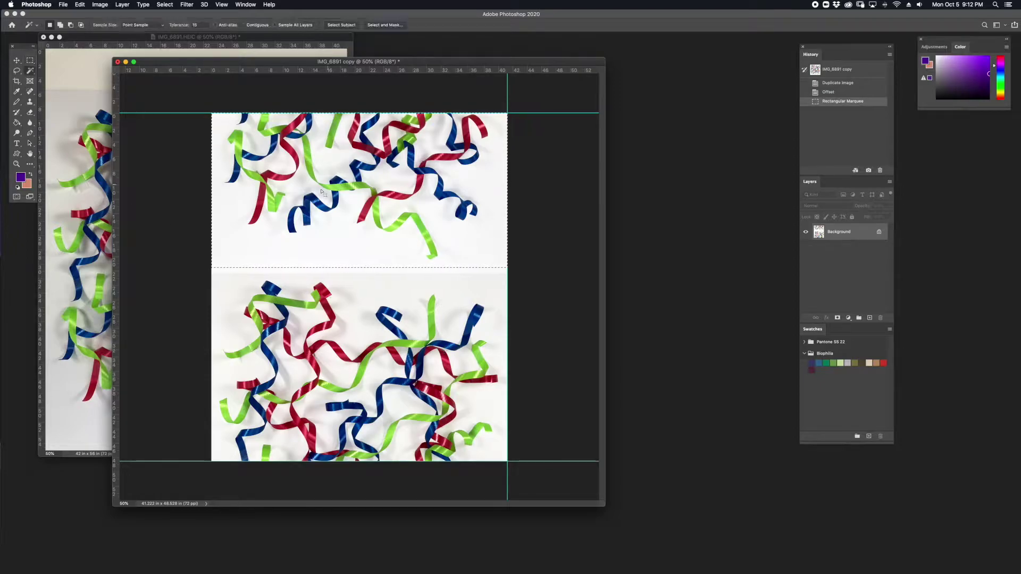
Set the background color to the off-white #fafafb sampled from the blank area of the image
{"action": "left_click_drag", "start_coordinate": [22, 49], "coordinate": [160, 126]}
{"action": "left_click", "coordinate": [164, 261]}
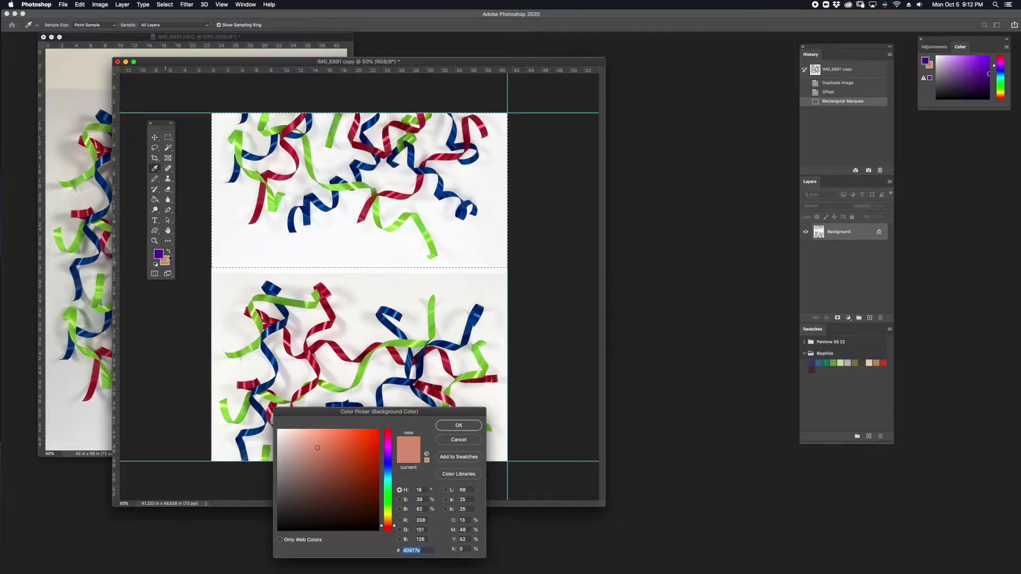
{"action": "left_click", "coordinate": [266, 246]}
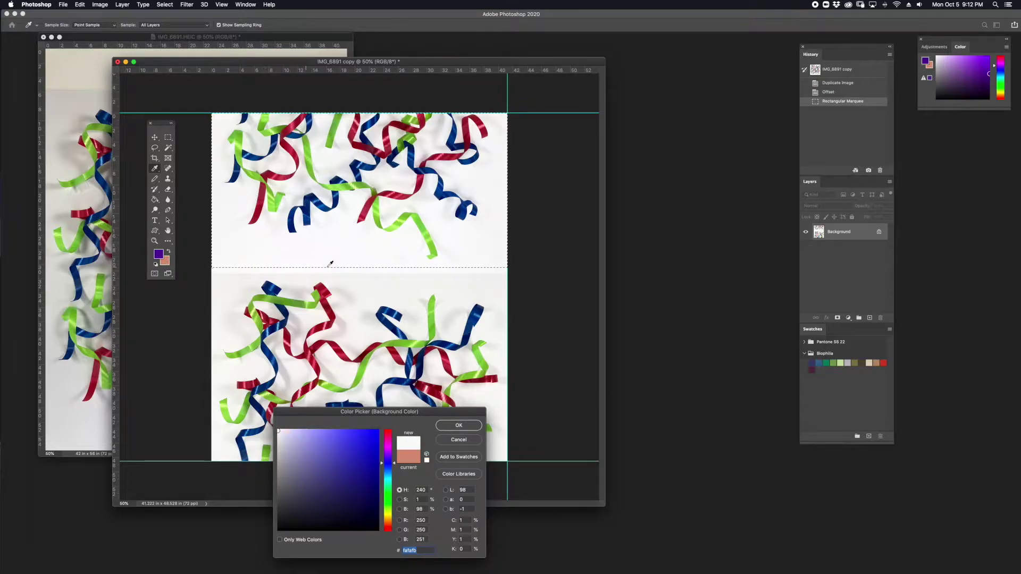
{"action": "left_click", "coordinate": [450, 426]}
{"action": "key", "text": "w"}
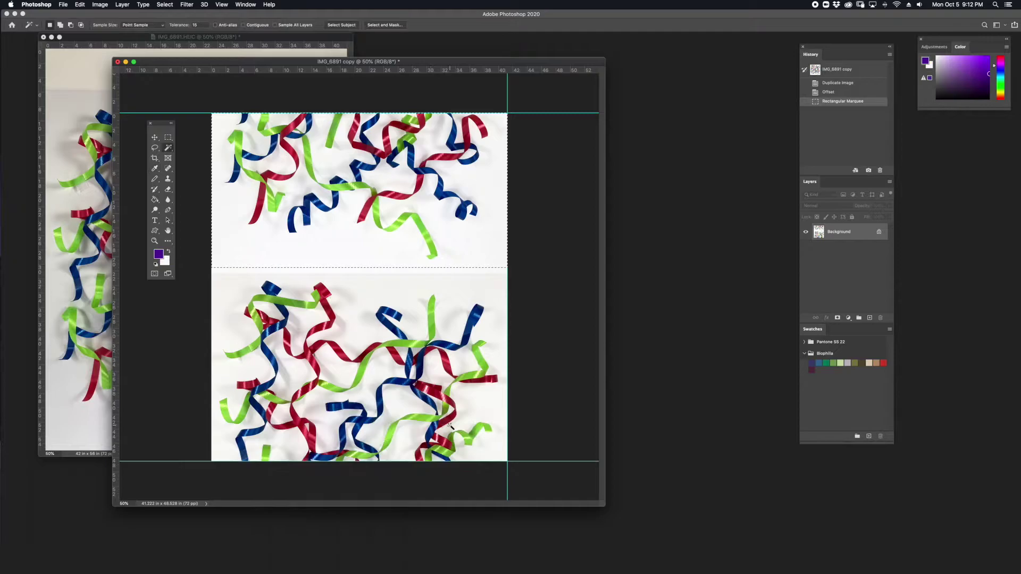
Replace the selection with a full-width rectangle from the image's upper edge to just above the seam
{"action": "left_click", "coordinate": [168, 137]}
{"action": "left_click", "coordinate": [213, 113]}
{"action": "left_click_drag", "start_coordinate": [213, 113], "coordinate": [229, 117]}
{"action": "left_click_drag", "start_coordinate": [484, 257], "coordinate": [522, 270]}
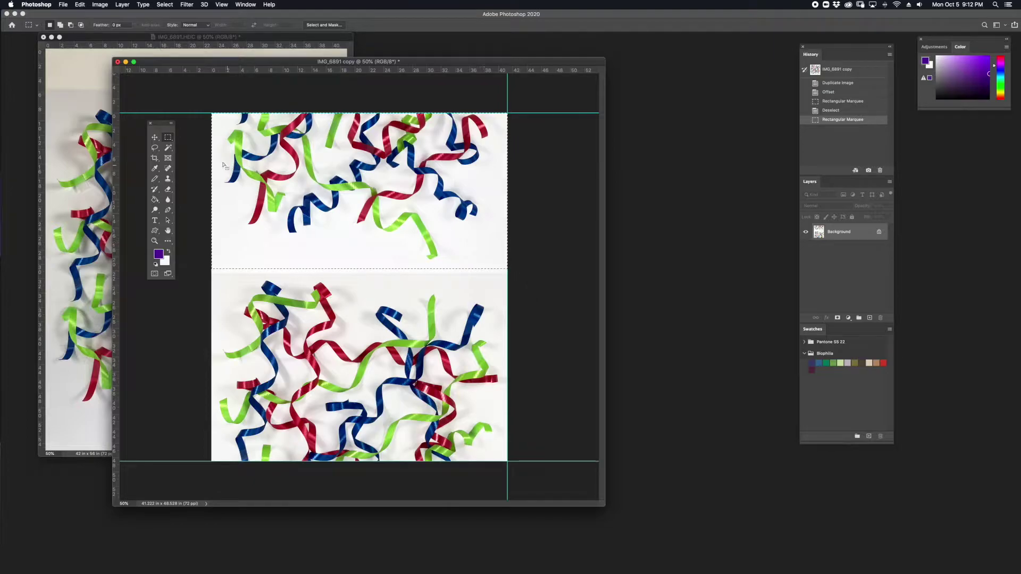
Subtract the white background and shadow areas between the upper ribbons from the selection with the Magic Wand
{"action": "left_click", "coordinate": [168, 149]}
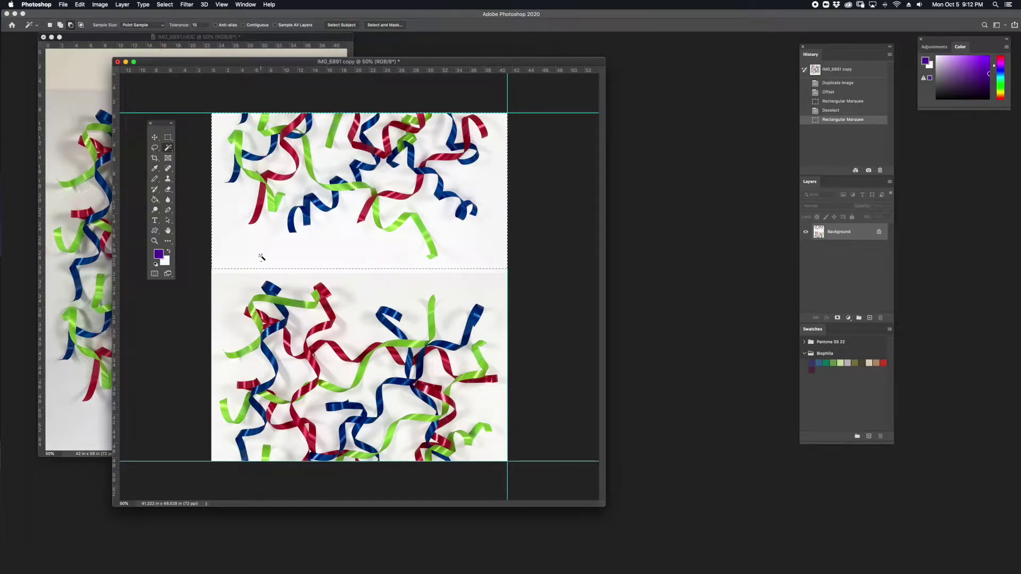
{"action": "left_click", "coordinate": [261, 257]}
{"action": "left_click", "coordinate": [301, 186]}
{"action": "left_click", "coordinate": [319, 165]}
{"action": "left_click", "coordinate": [343, 159]}
{"action": "left_click", "coordinate": [367, 143]}
{"action": "left_click", "coordinate": [390, 128]}
{"action": "left_click", "coordinate": [398, 123]}
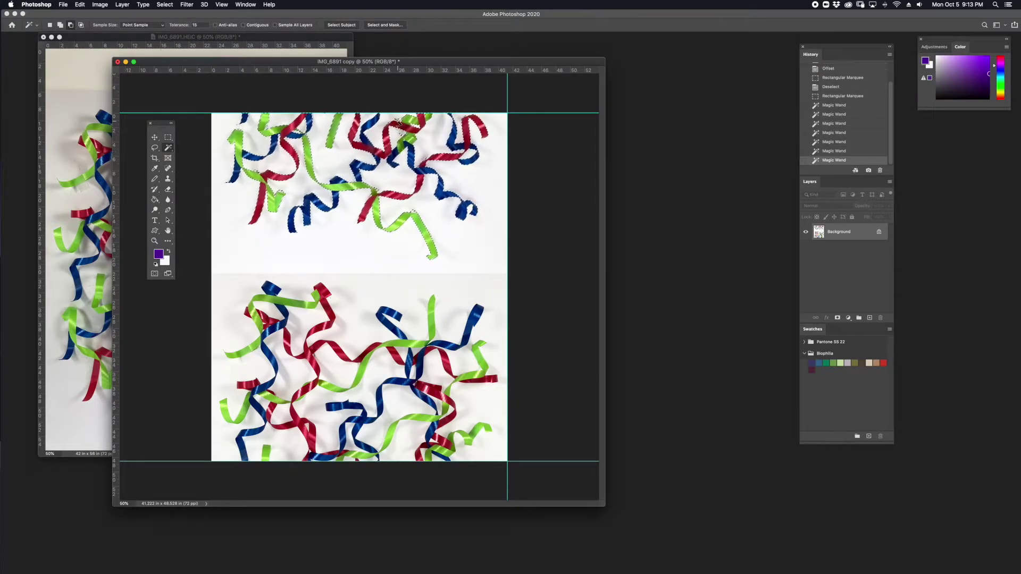
Remove the leftover shadow patches above the bend of the lowest green ribbon from the selection
{"action": "key", "text": "super+plus"}
{"action": "key", "text": "super+plus"}
{"action": "key", "text": "super+plus"}
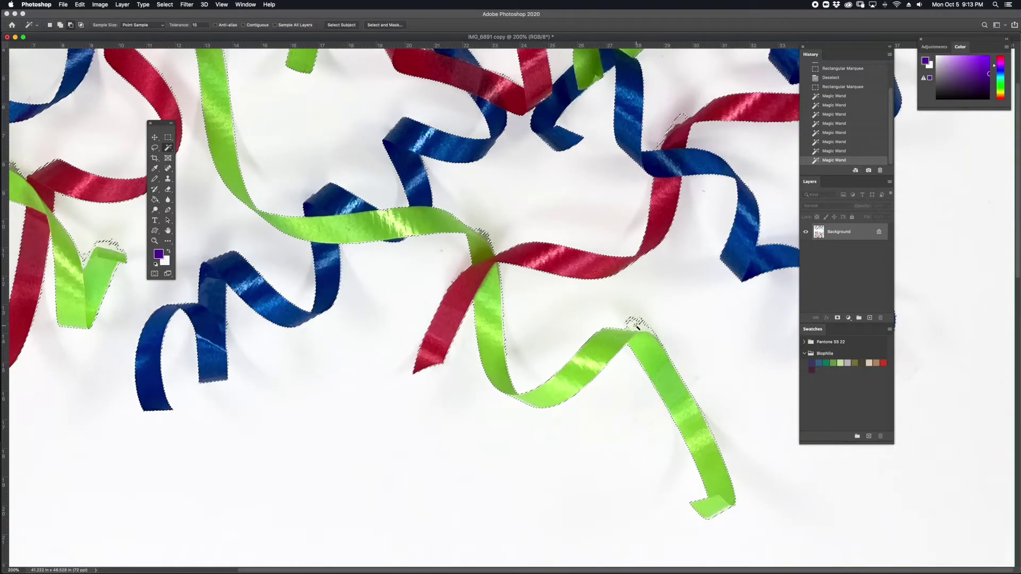
{"action": "left_click", "coordinate": [636, 326], "text": "alt"}
{"action": "left_click", "coordinate": [642, 329], "text": "alt"}
{"action": "left_click", "coordinate": [629, 327], "text": "alt"}
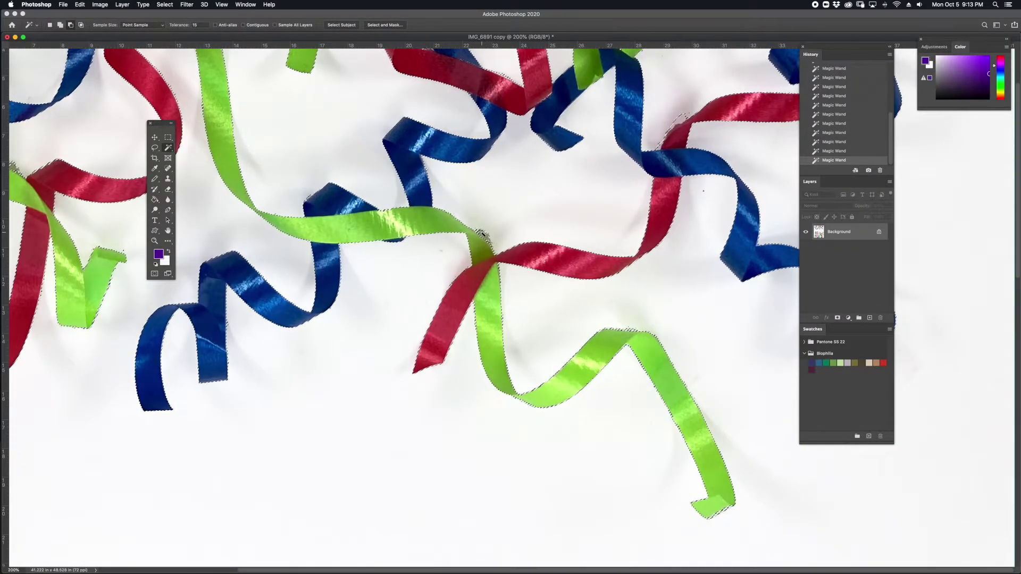
{"action": "scroll", "coordinate": [226, 407], "scroll_direction": "up", "scroll_amount": 5}
{"action": "scroll", "coordinate": [226, 406], "scroll_direction": "left", "scroll_amount": 7}
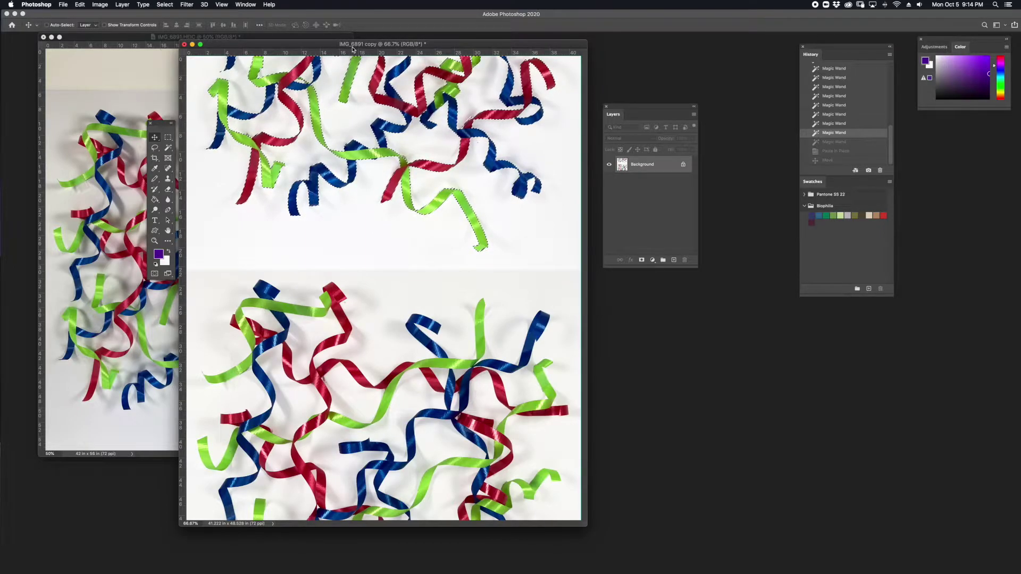
Cut the selected ribbons from the background and paste them in place on a new layer
{"action": "key", "text": "super+x"}
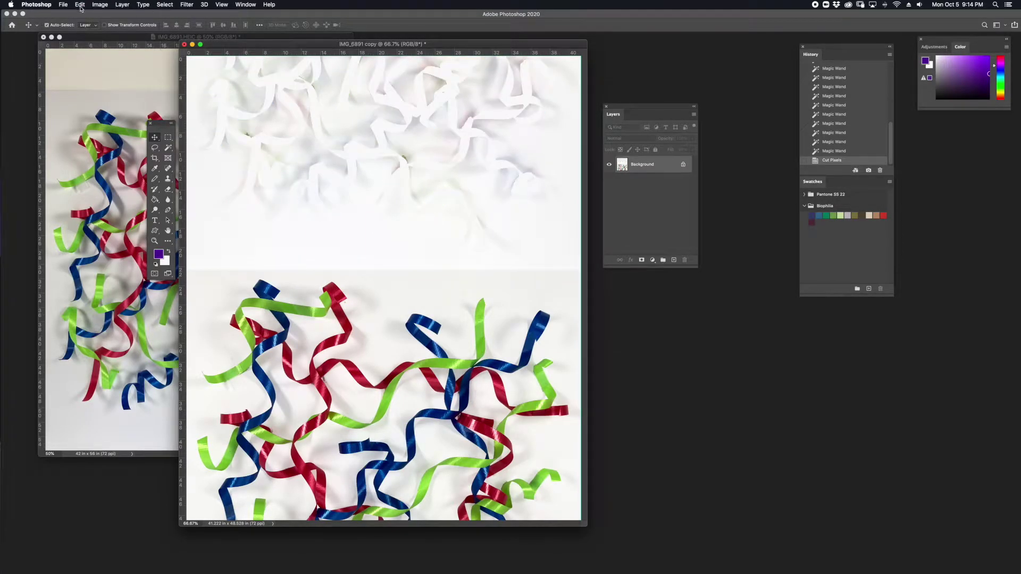
{"action": "left_click", "coordinate": [79, 4]}
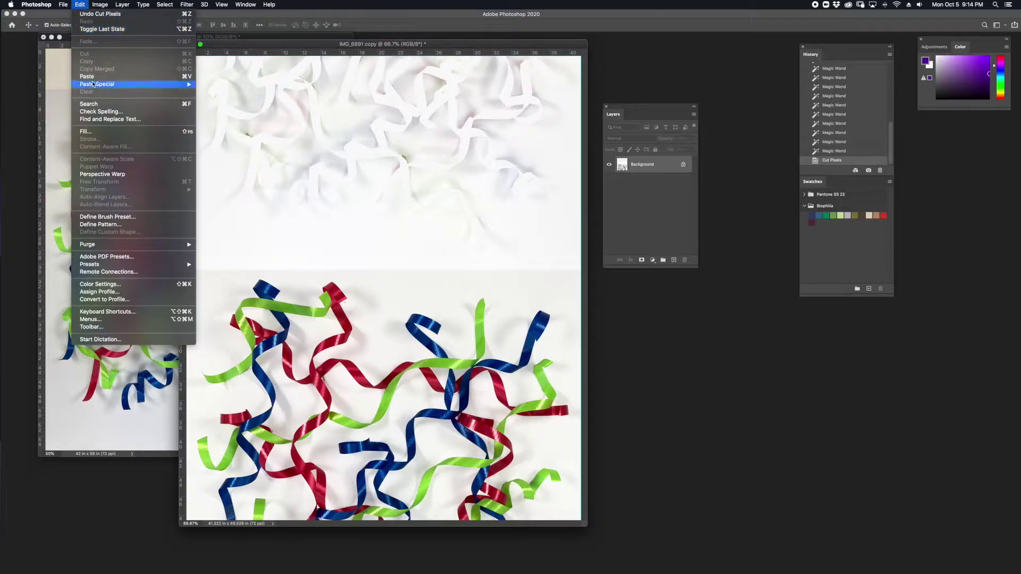
{"action": "mouse_move", "coordinate": [93, 85]}
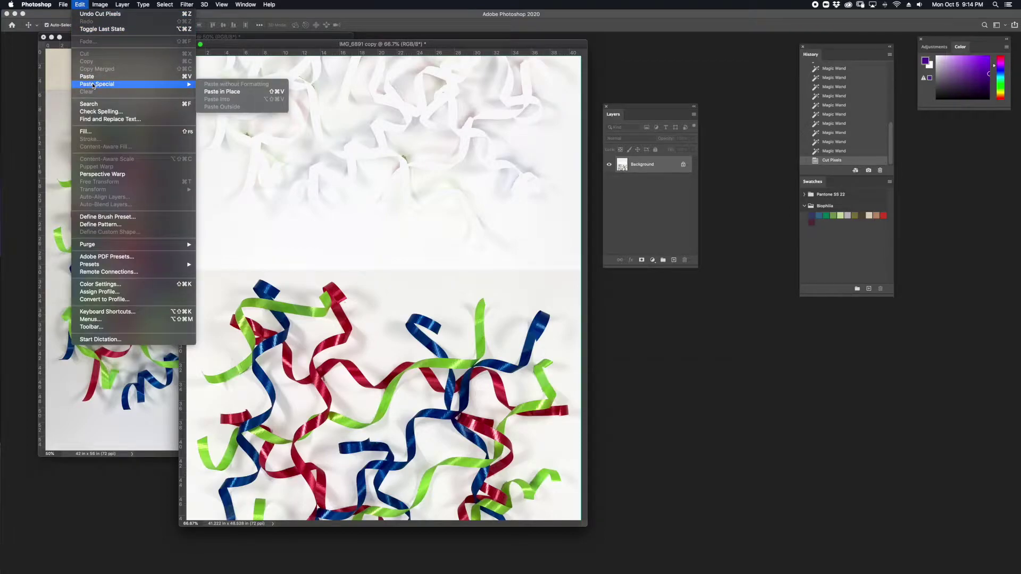
{"action": "left_click", "coordinate": [234, 96]}
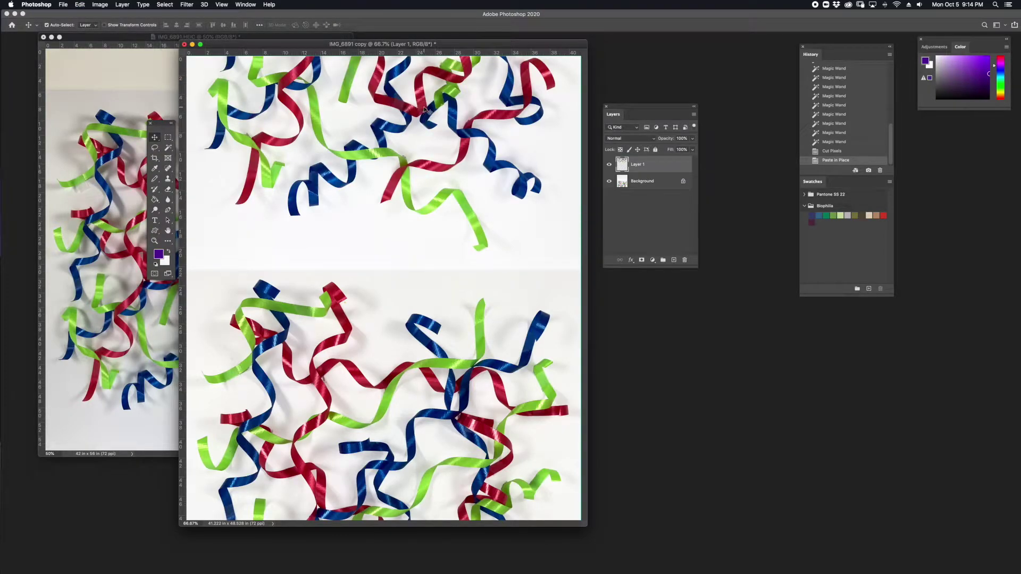
Move the pasted ribbons down to overlap the lower ones and place a horizontal guide along their straight upper edge
{"action": "left_click_drag", "start_coordinate": [423, 99], "coordinate": [414, 229]}
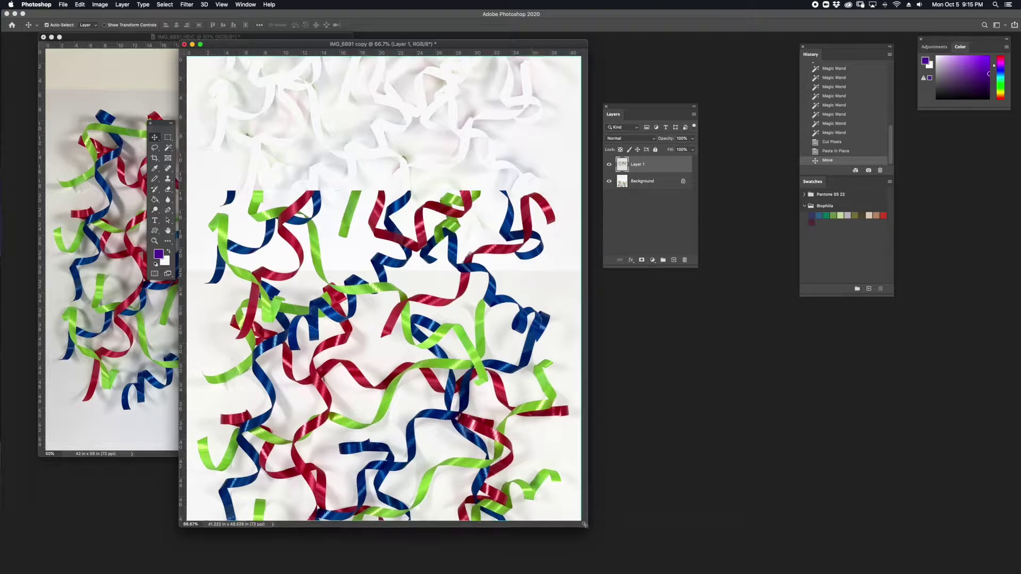
{"action": "left_click_drag", "start_coordinate": [584, 524], "coordinate": [607, 554]}
{"action": "left_click_drag", "start_coordinate": [515, 51], "coordinate": [551, 206]}
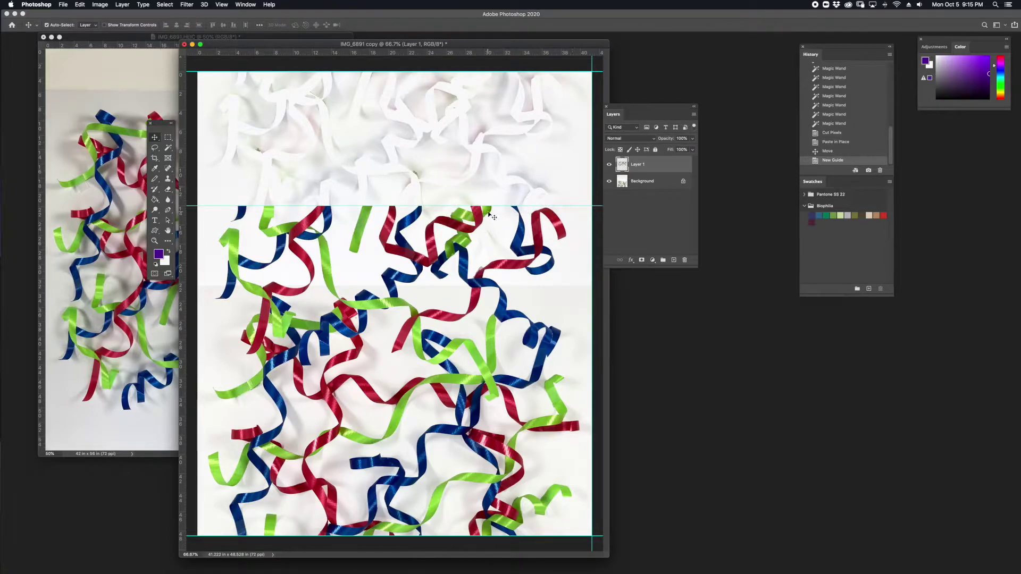
Review which elements are enabled in the Snap To options
{"action": "left_click", "coordinate": [222, 4]}
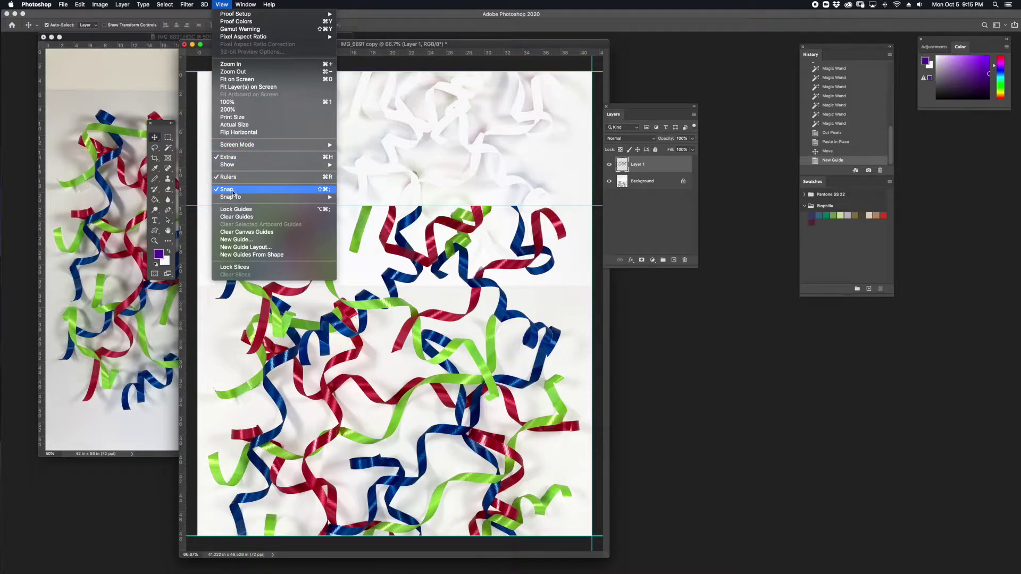
{"action": "mouse_move", "coordinate": [234, 197]}
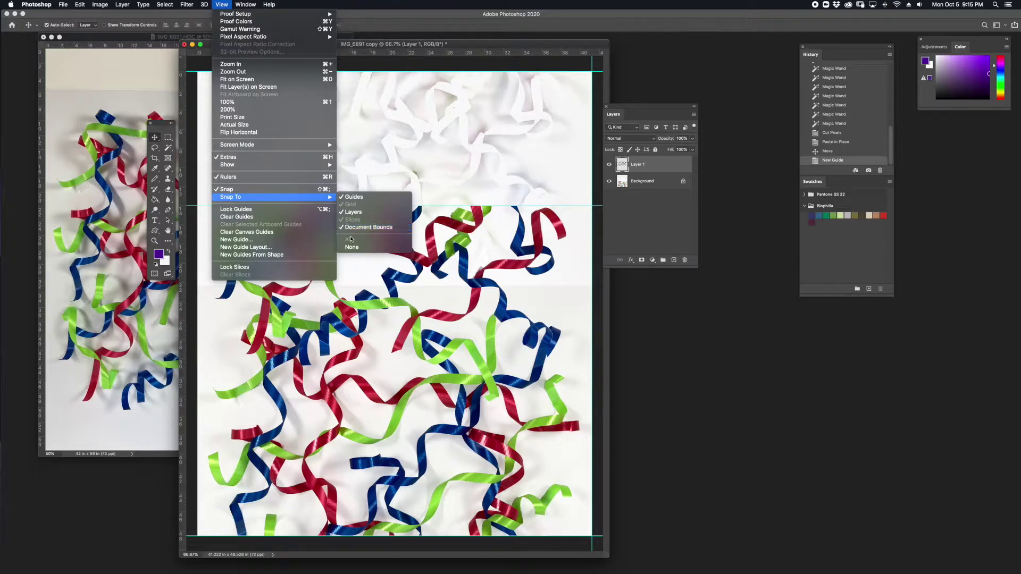
{"action": "left_click", "coordinate": [466, 42]}
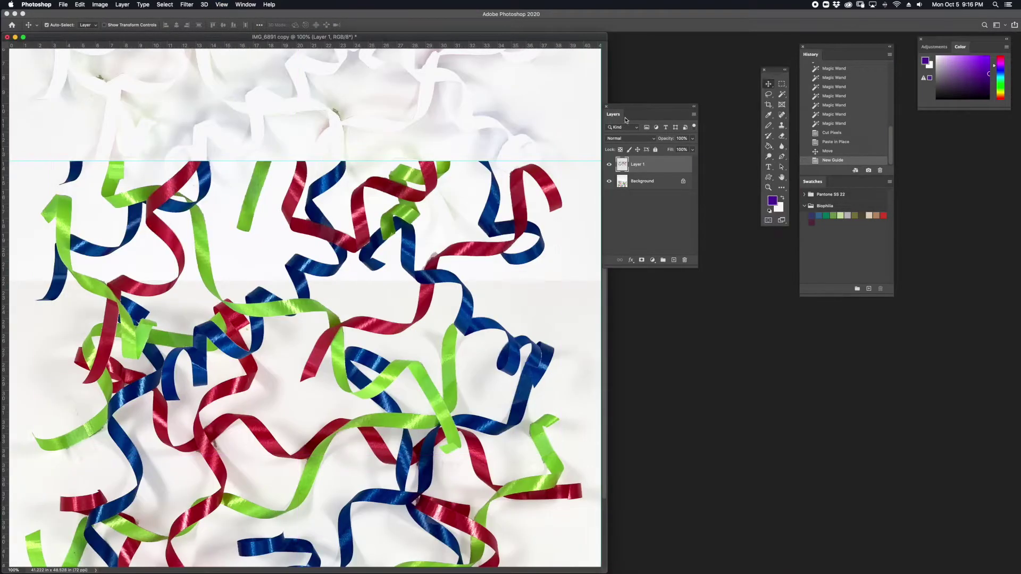
Toggle the pasted ribbon layer's visibility repeatedly to compare the overlap with the background, leaving the layer shown
{"action": "left_click", "coordinate": [609, 166]}
{"action": "left_click", "coordinate": [610, 166]}
{"action": "left_click", "coordinate": [609, 166]}
{"action": "left_click", "coordinate": [609, 166]}
{"action": "left_click", "coordinate": [610, 166]}
{"action": "left_click", "coordinate": [609, 166]}
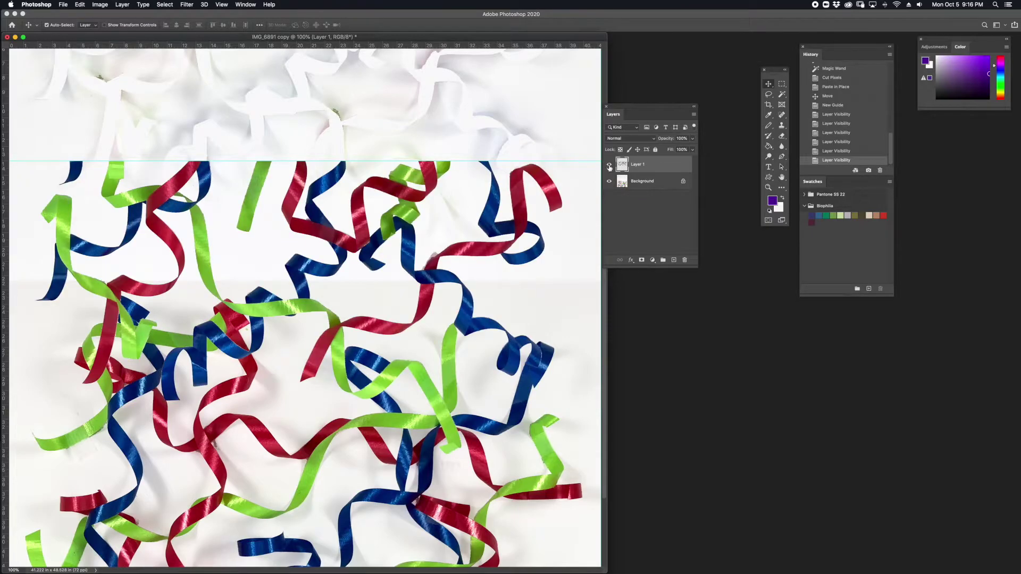
{"action": "left_click", "coordinate": [610, 166]}
{"action": "left_click", "coordinate": [609, 167]}
{"action": "left_click", "coordinate": [608, 166]}
{"action": "left_click", "coordinate": [608, 166]}
{"action": "left_click", "coordinate": [608, 167]}
{"action": "left_click", "coordinate": [608, 166]}
{"action": "left_click", "coordinate": [608, 166]}
{"action": "left_click", "coordinate": [608, 166]}
{"action": "left_click", "coordinate": [608, 167]}
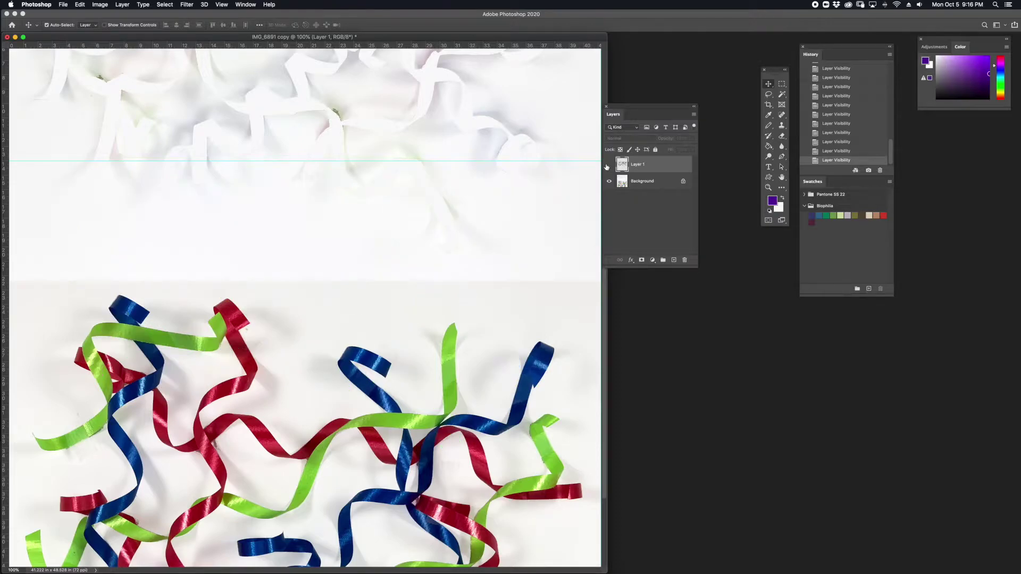
{"action": "left_click", "coordinate": [608, 166]}
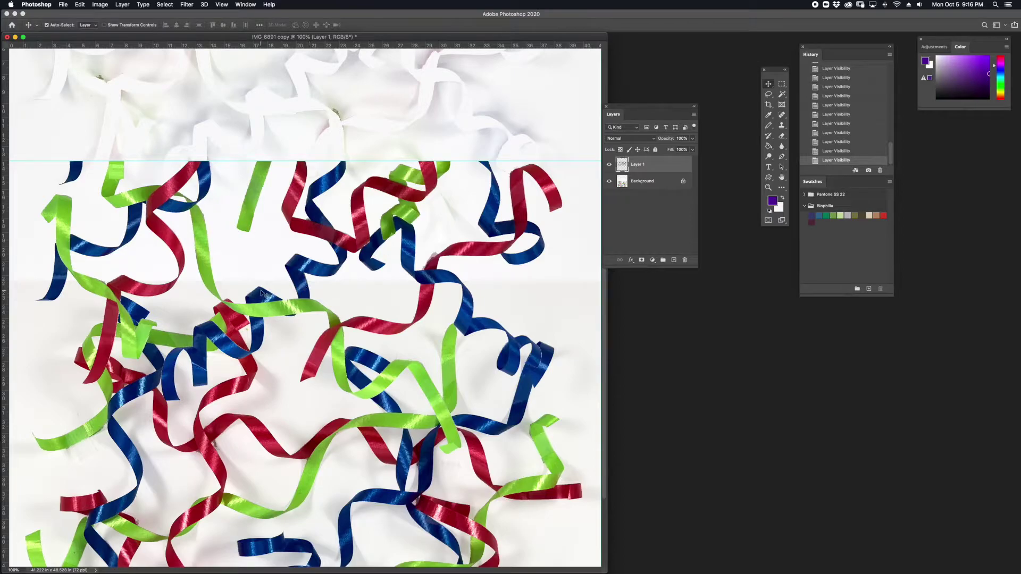
Inspect the ribbon overlap up close by repeatedly hiding and showing the pasted ribbon layer
{"action": "key", "text": "super+equal"}
{"action": "key", "text": "super+equal"}
{"action": "left_click_drag", "start_coordinate": [172, 312], "coordinate": [452, 247]}
{"action": "left_click", "coordinate": [608, 166]}
{"action": "left_click", "coordinate": [608, 165]}
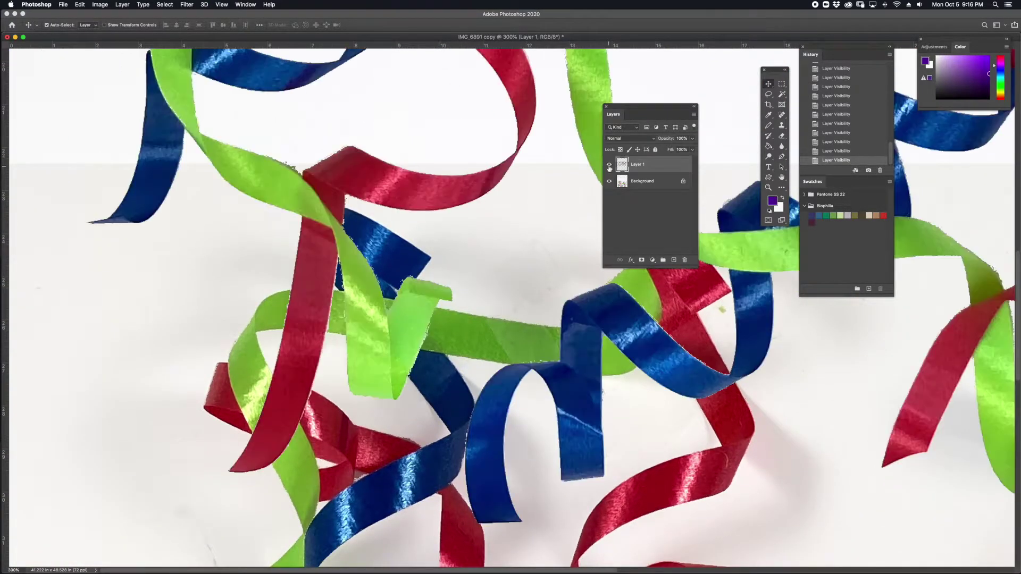
{"action": "left_click", "coordinate": [608, 166]}
{"action": "left_click", "coordinate": [608, 165]}
Lower the pasted ribbon layer's opacity to 48% and compare it with the background ribbons underneath
{"action": "left_click", "coordinate": [692, 138]}
{"action": "left_click_drag", "start_coordinate": [674, 151], "coordinate": [674, 151]}
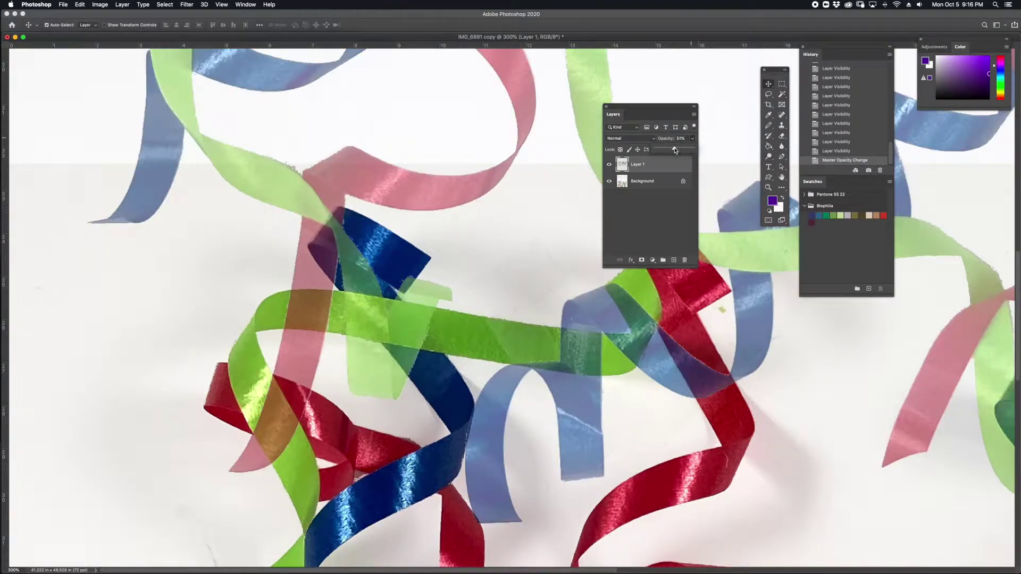
{"action": "left_click", "coordinate": [608, 165]}
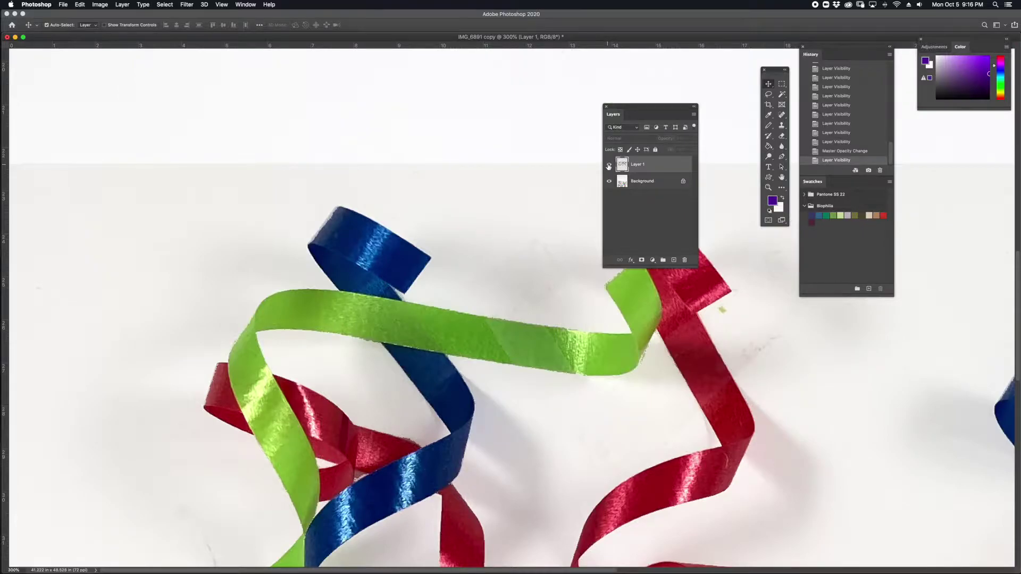
{"action": "left_click", "coordinate": [608, 166]}
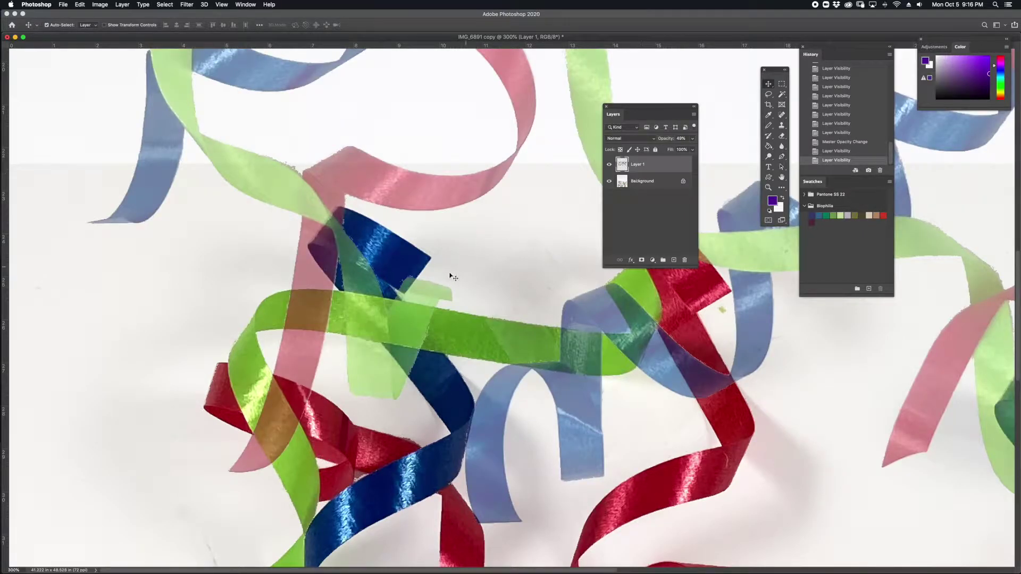
Erase the pasted red ribbon's end where it crosses the green background ribbon, using a smaller Eraser brush
{"action": "key", "text": "e"}
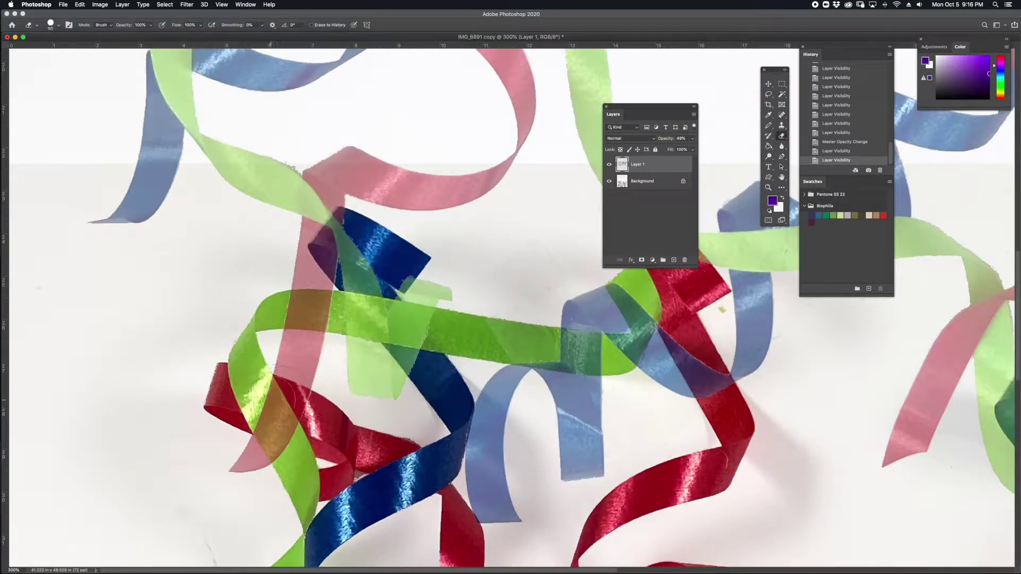
{"action": "key", "text": "bracketleft"}
{"action": "key", "text": "bracketleft"}
{"action": "key", "text": "bracketleft"}
{"action": "key", "text": "bracketleft"}
{"action": "mouse_move", "coordinate": [265, 421]}
{"action": "left_mouse_down"}
{"action": "mouse_move", "coordinate": [277, 448]}
{"action": "mouse_move", "coordinate": [278, 418]}
{"action": "mouse_move", "coordinate": [290, 416]}
{"action": "mouse_move", "coordinate": [281, 387]}
{"action": "mouse_move", "coordinate": [295, 408]}
{"action": "left_mouse_up"}
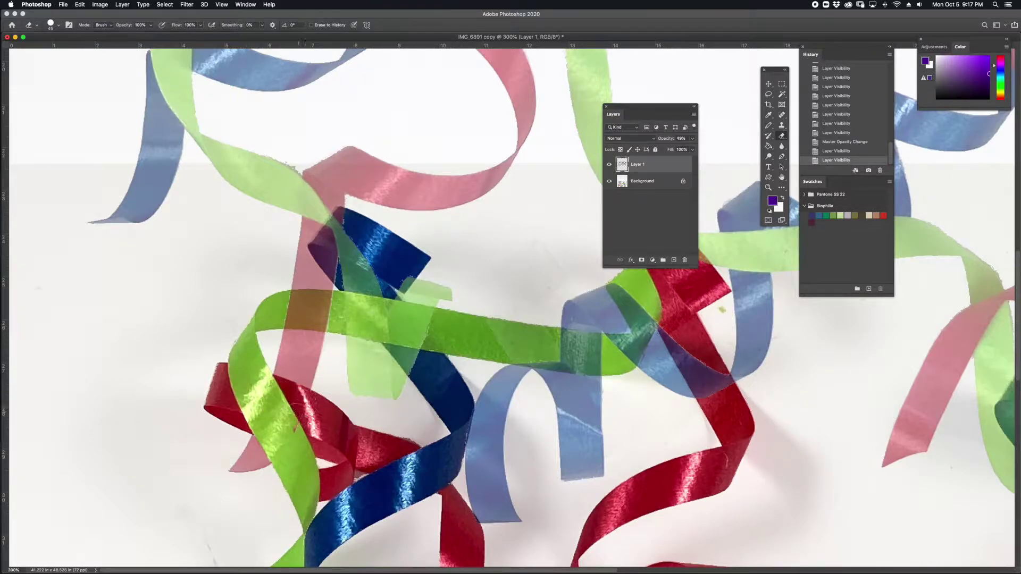
Keep the layer at 48% opacity and erase parts of the pasted green ribbon's end where it overlaps the green and blue background ribbons
{"action": "mouse_move", "coordinate": [692, 138]}
{"action": "left_mouse_down"}
{"action": "mouse_move", "coordinate": [690, 152]}
{"action": "mouse_move", "coordinate": [675, 153]}
{"action": "left_mouse_up"}
{"action": "left_click", "coordinate": [692, 150]}
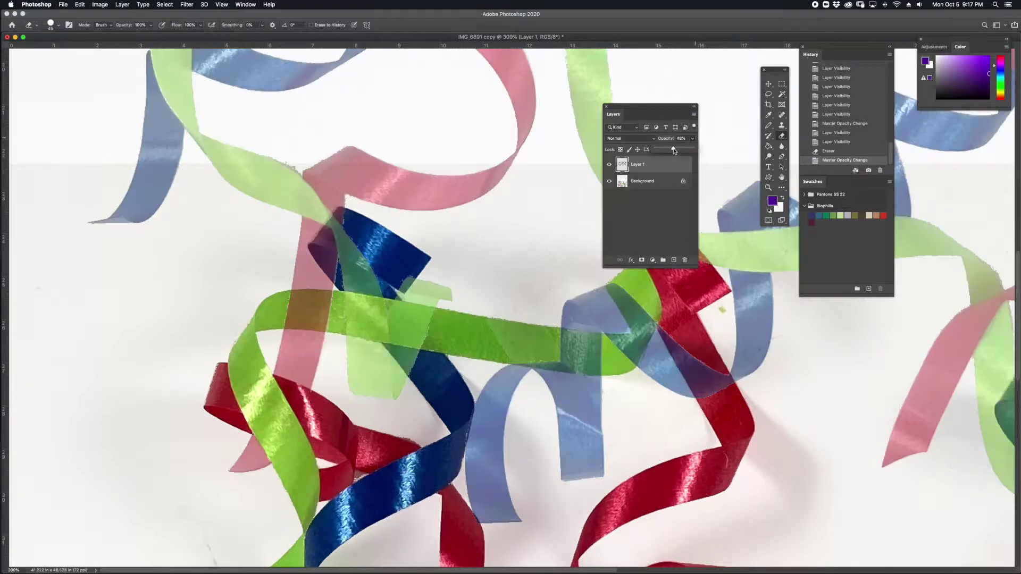
{"action": "mouse_move", "coordinate": [394, 312]}
{"action": "left_mouse_down"}
{"action": "mouse_move", "coordinate": [438, 314]}
{"action": "mouse_move", "coordinate": [399, 333]}
{"action": "mouse_move", "coordinate": [419, 336]}
{"action": "left_mouse_up"}
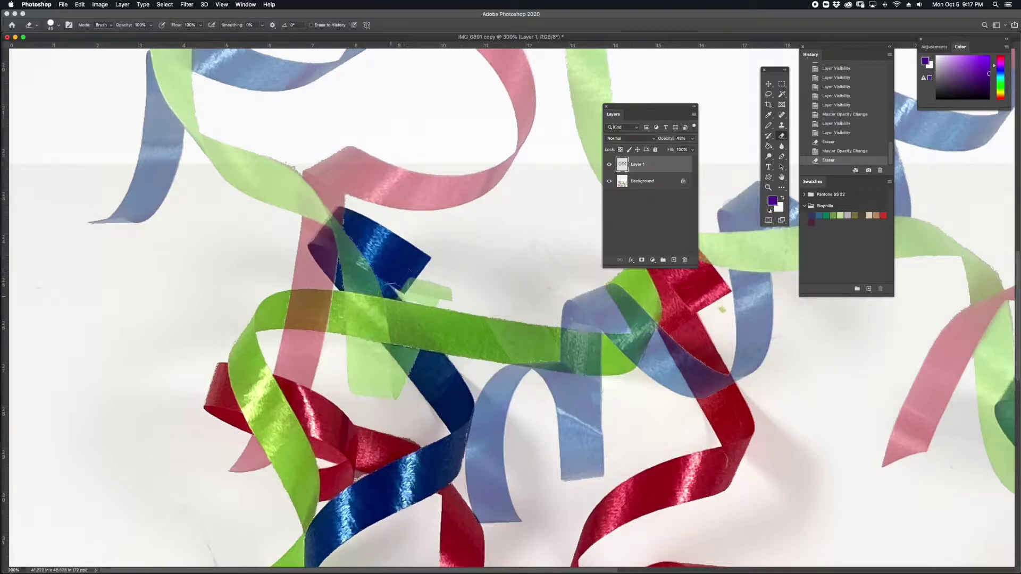
{"action": "left_click_drag", "start_coordinate": [391, 296], "coordinate": [394, 297]}
Restore the pasted ribbon layer's opacity to 100% and erase a spot over the curled blue ribbon near the image's right side
{"action": "left_click_drag", "start_coordinate": [692, 139], "coordinate": [706, 149]}
{"action": "key", "text": "super+minus"}
{"action": "key", "text": "super+minus"}
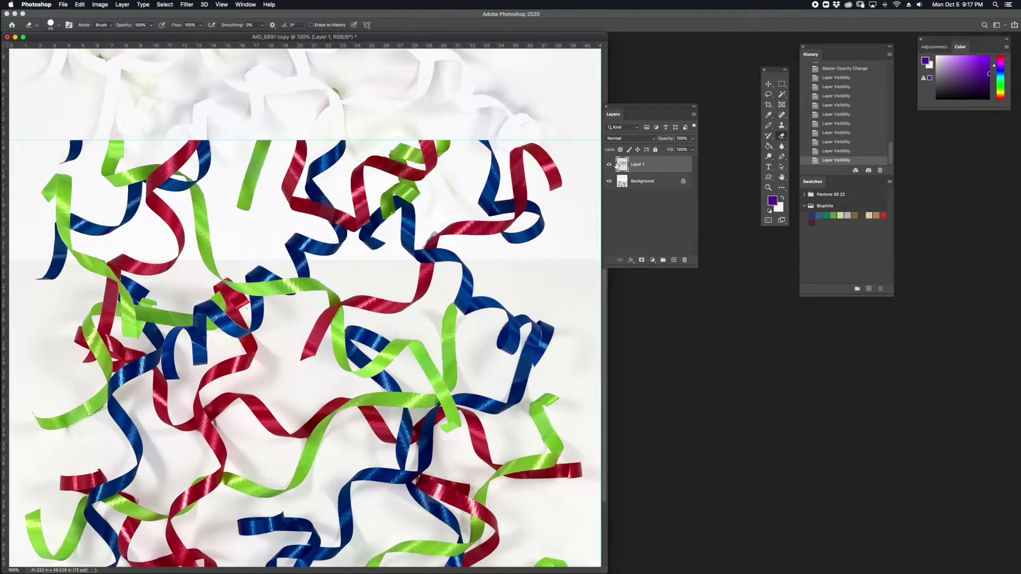
{"action": "left_click", "coordinate": [610, 165]}
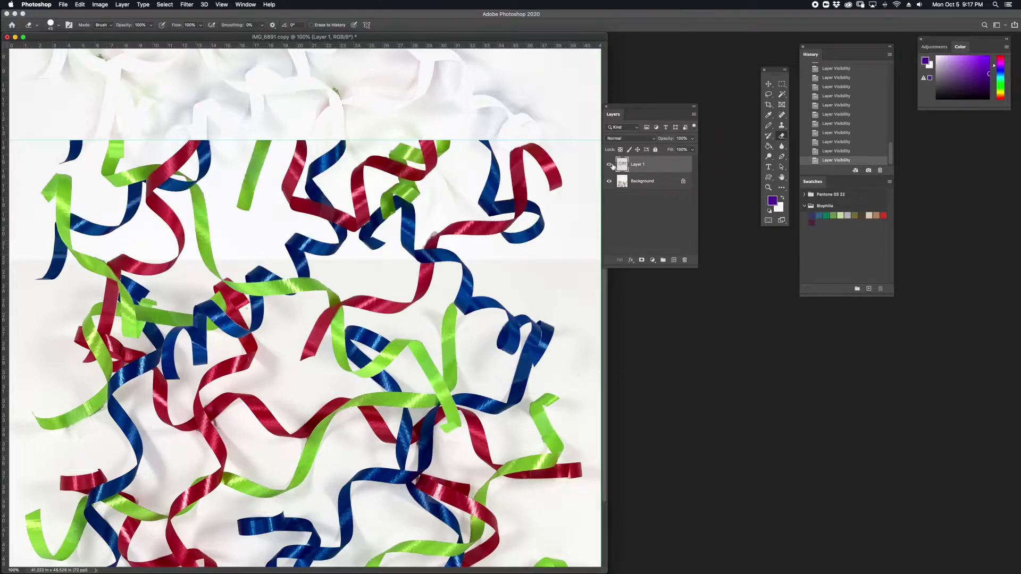
{"action": "left_click", "coordinate": [542, 333]}
Crop the image to the ribbon area below the middle horizontal guide and flatten all layers
{"action": "key", "text": "super+minus"}
{"action": "left_click_drag", "start_coordinate": [39, 37], "coordinate": [135, 61]}
{"action": "left_click", "coordinate": [781, 85]}
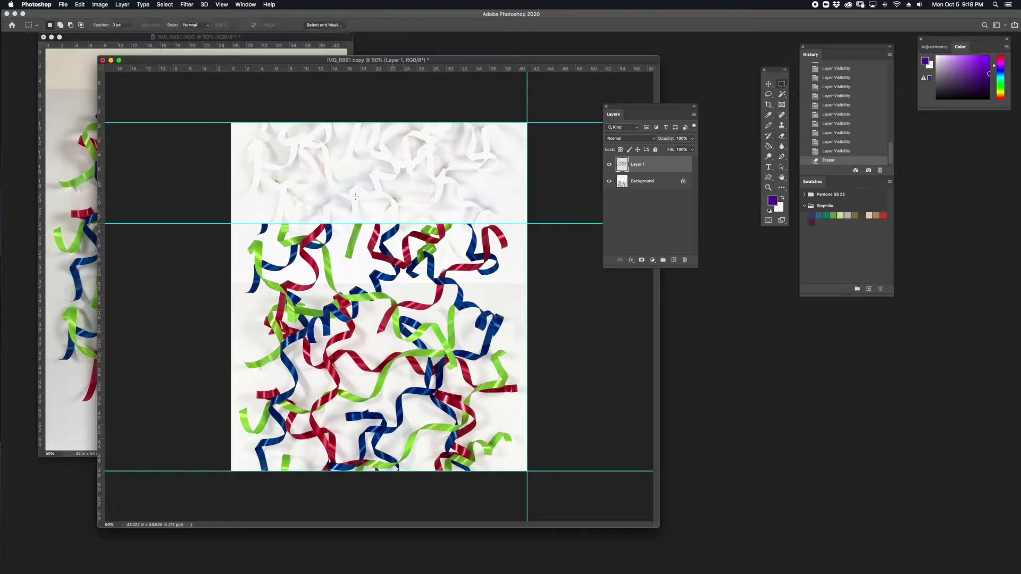
{"action": "left_click_drag", "start_coordinate": [230, 224], "coordinate": [548, 475]}
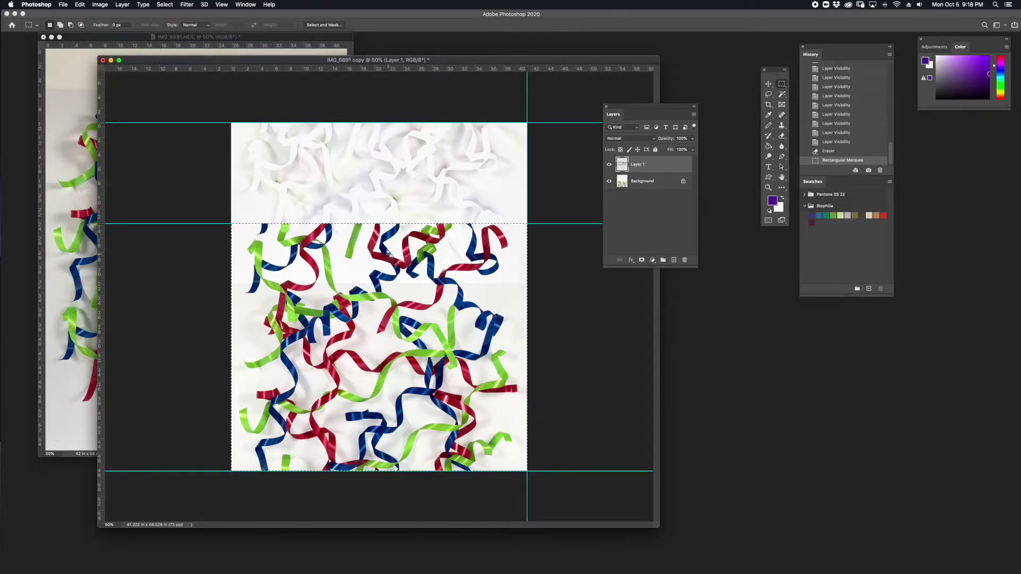
{"action": "left_click", "coordinate": [100, 4]}
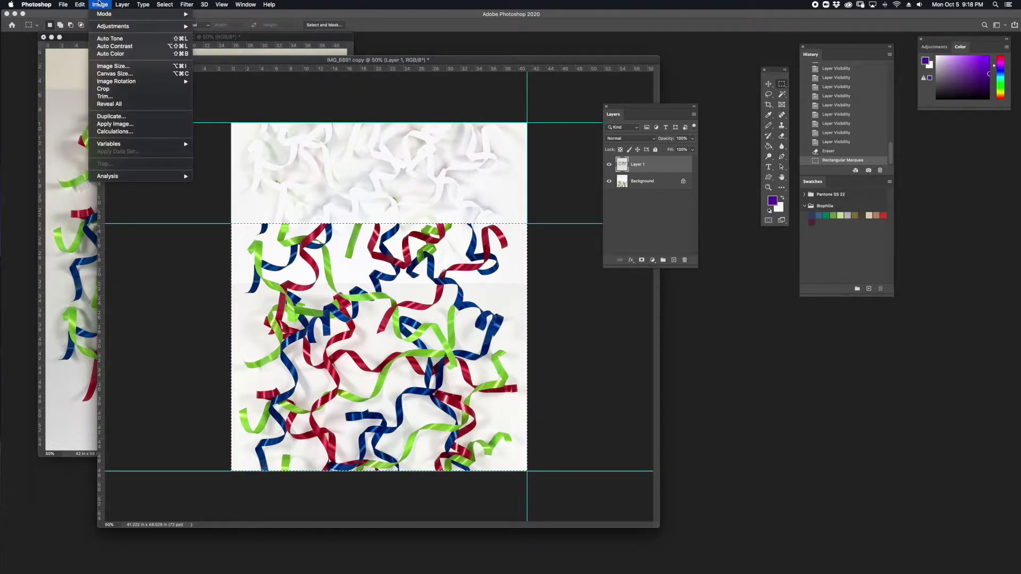
{"action": "left_click", "coordinate": [111, 86]}
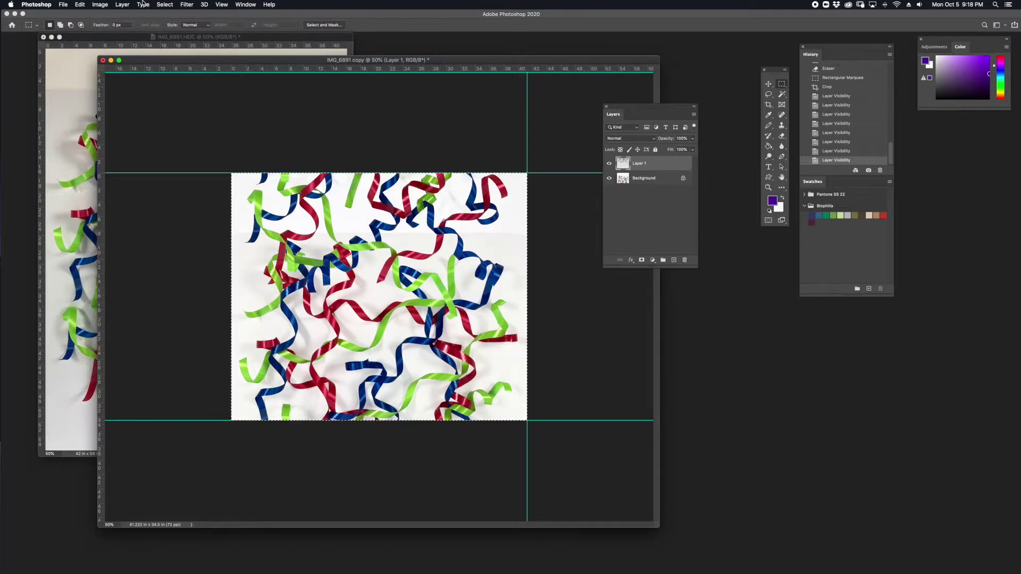
{"action": "left_click", "coordinate": [123, 5]}
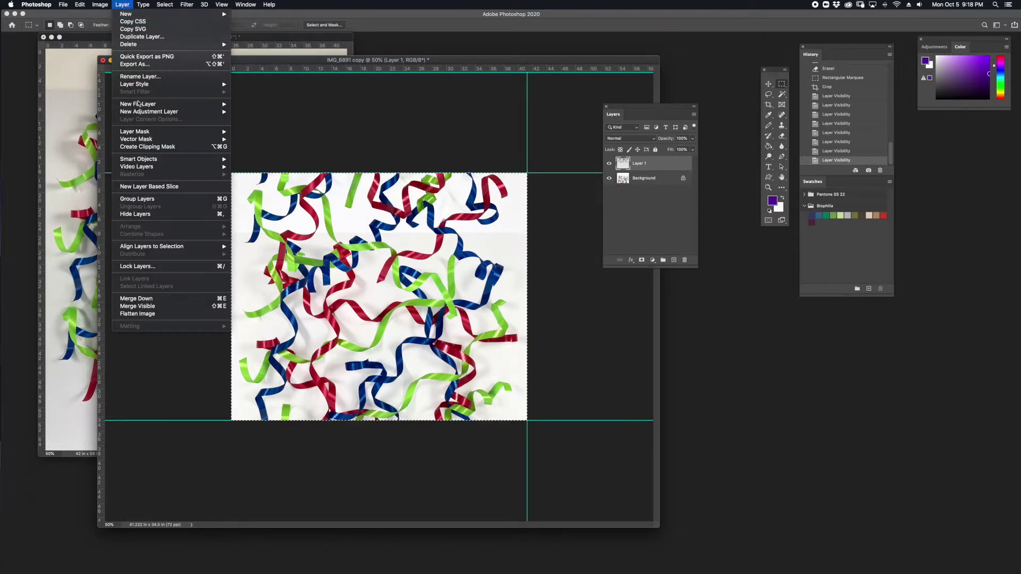
{"action": "left_click", "coordinate": [165, 313]}
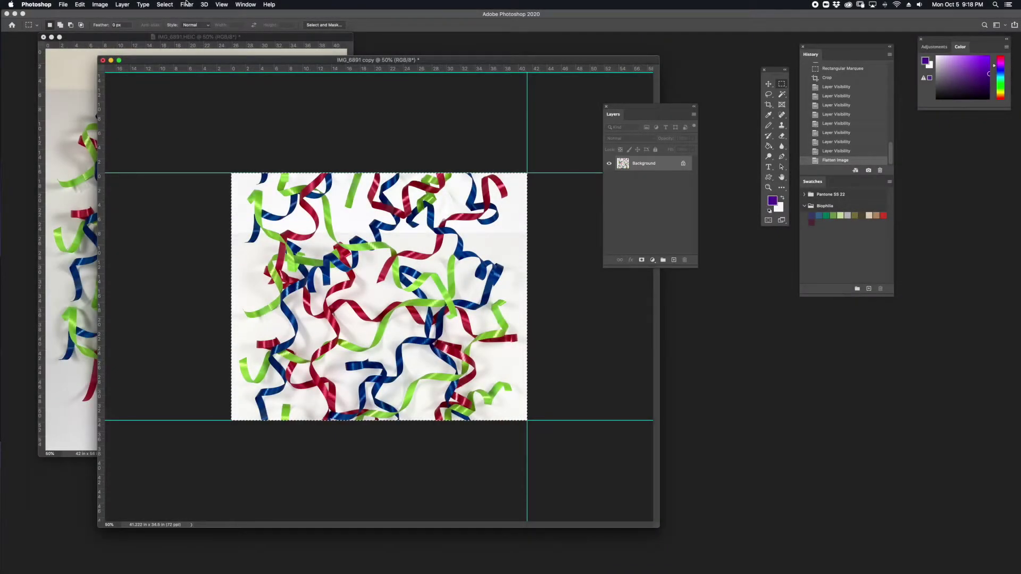
Offset the flattened image horizontally by about half its width with a vertical offset of 0 and Wrap Around, and clear the selection
{"action": "left_click", "coordinate": [186, 4]}
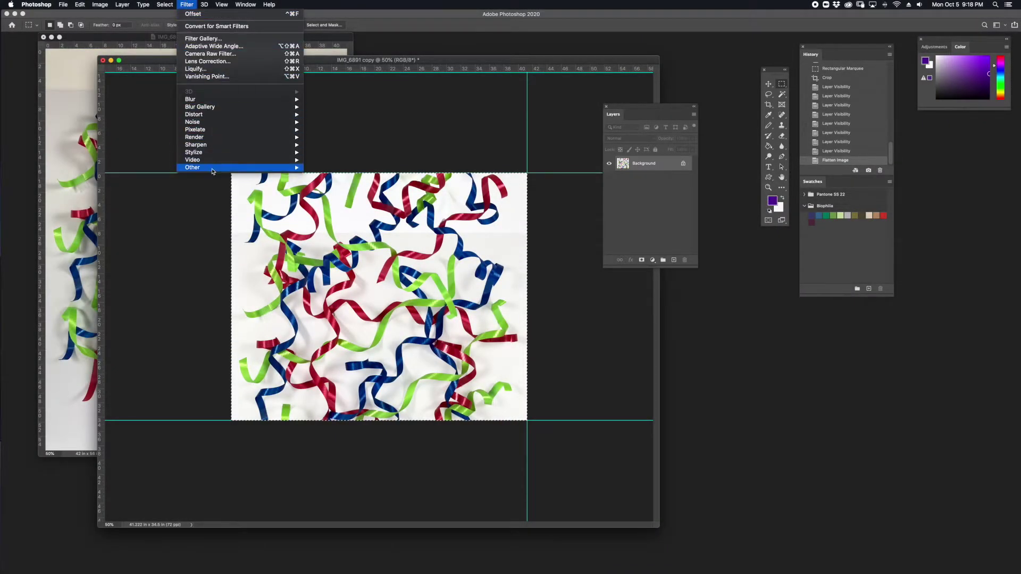
{"action": "mouse_move", "coordinate": [212, 170]}
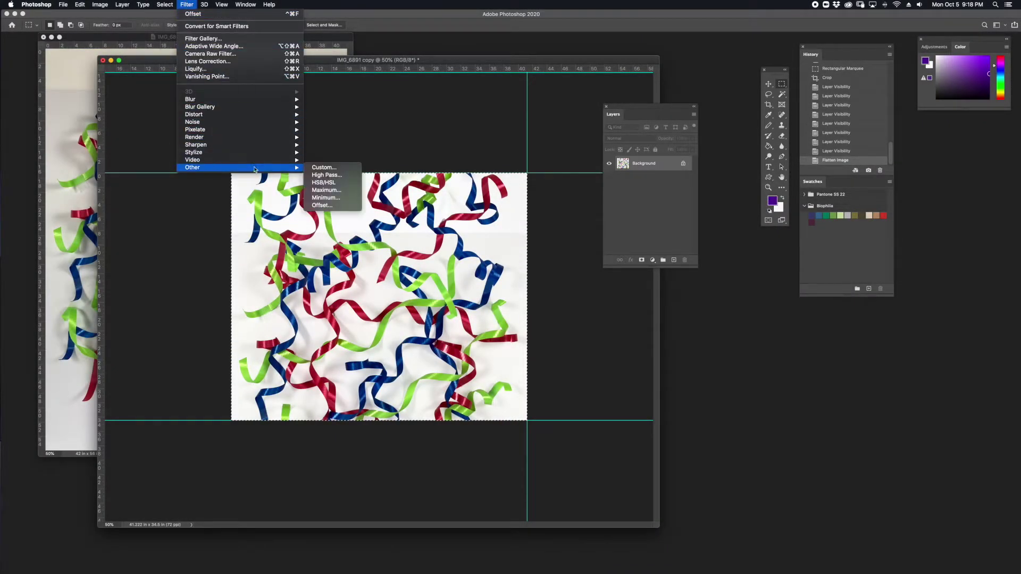
{"action": "left_click", "coordinate": [322, 205]}
{"action": "double_click", "coordinate": [494, 196]}
{"action": "type", "text": "0"}
{"action": "left_click_drag", "start_coordinate": [493, 186], "coordinate": [500, 187]}
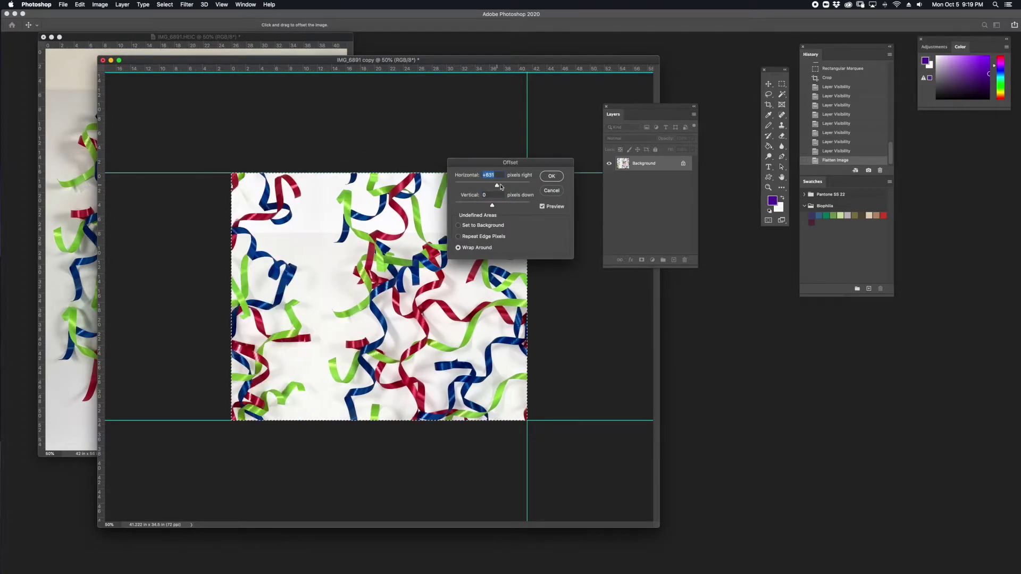
{"action": "left_click", "coordinate": [552, 176]}
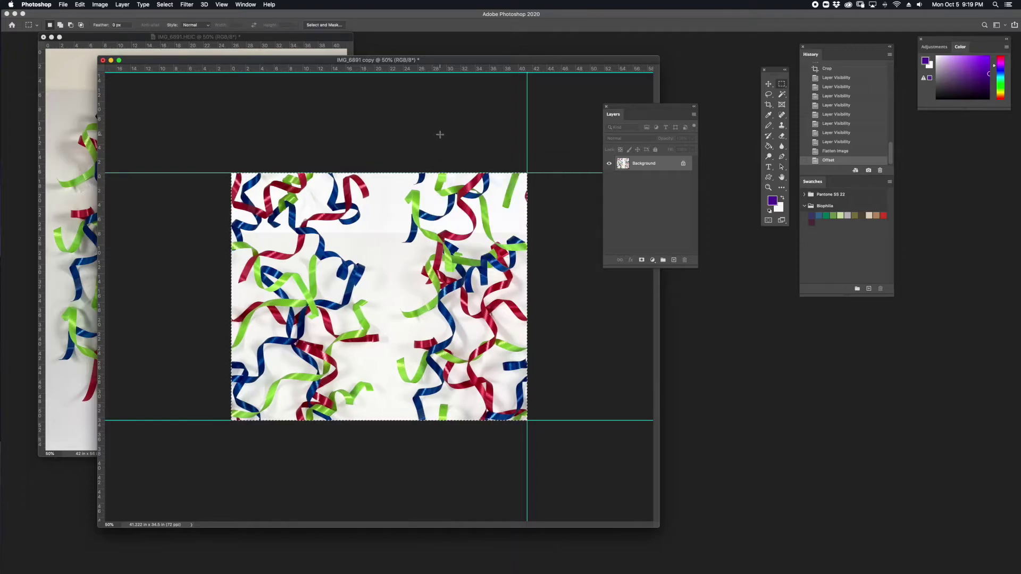
{"action": "key", "text": "super+d"}
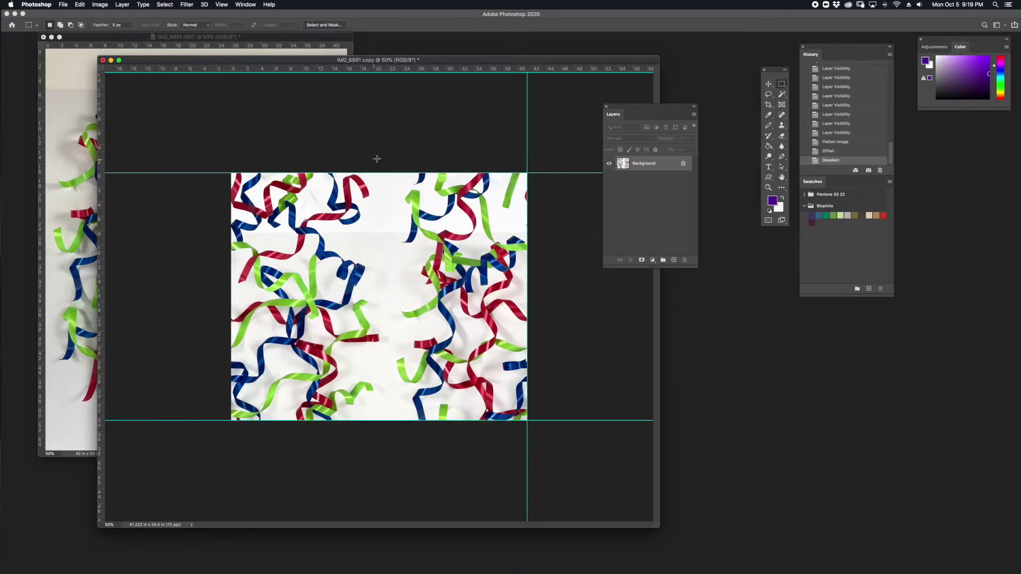
Select the part of the image right of the vertical seam and subtract its white background with the Magic Wand
{"action": "left_click_drag", "start_coordinate": [384, 166], "coordinate": [558, 425]}
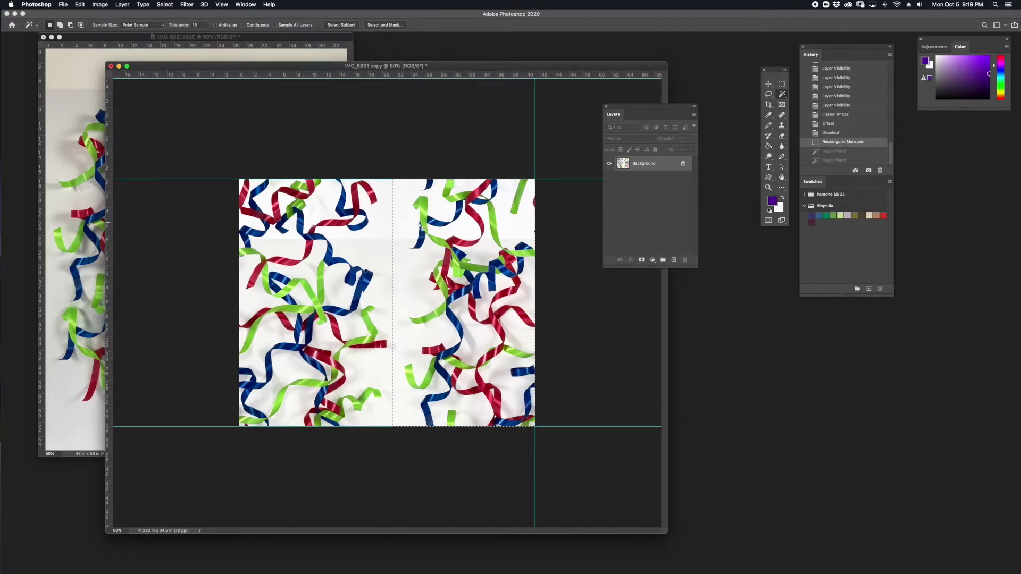
{"action": "left_click", "coordinate": [405, 230]}
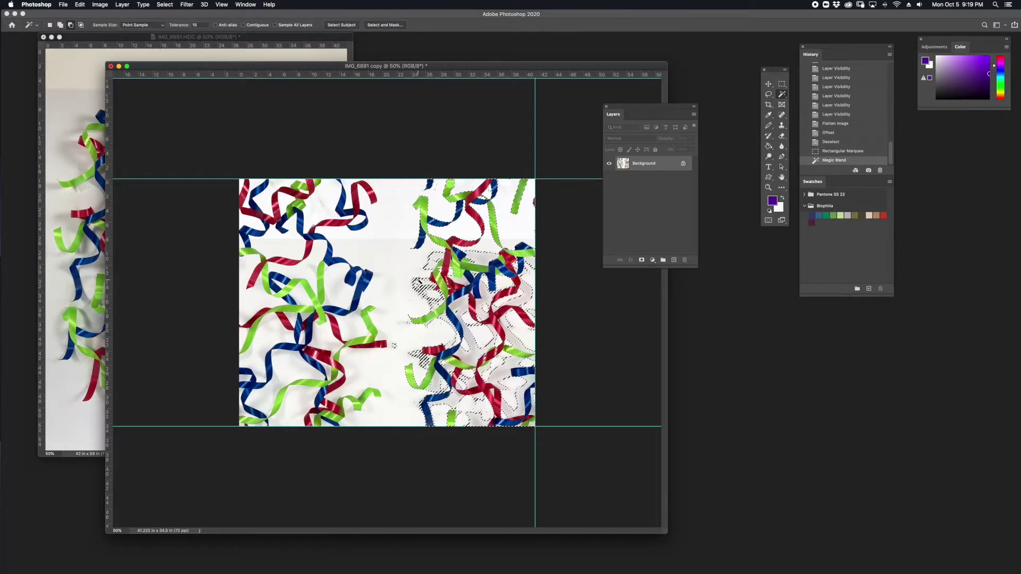
{"action": "left_click", "coordinate": [418, 281], "text": "alt"}
{"action": "left_click", "coordinate": [435, 261], "text": "alt"}
{"action": "left_click", "coordinate": [486, 285], "text": "alt"}
{"action": "left_click", "coordinate": [485, 316], "text": "shift"}
{"action": "left_click", "coordinate": [473, 313], "text": "shift"}
{"action": "left_click", "coordinate": [461, 310], "text": "shift"}
Refine the ribbon selection by subtracting leftover background and shadow fragments along the ribbon edges with the Magic Wand
{"action": "key", "text": "super+plus"}
{"action": "key", "text": "super+plus"}
{"action": "key", "text": "super+plus"}
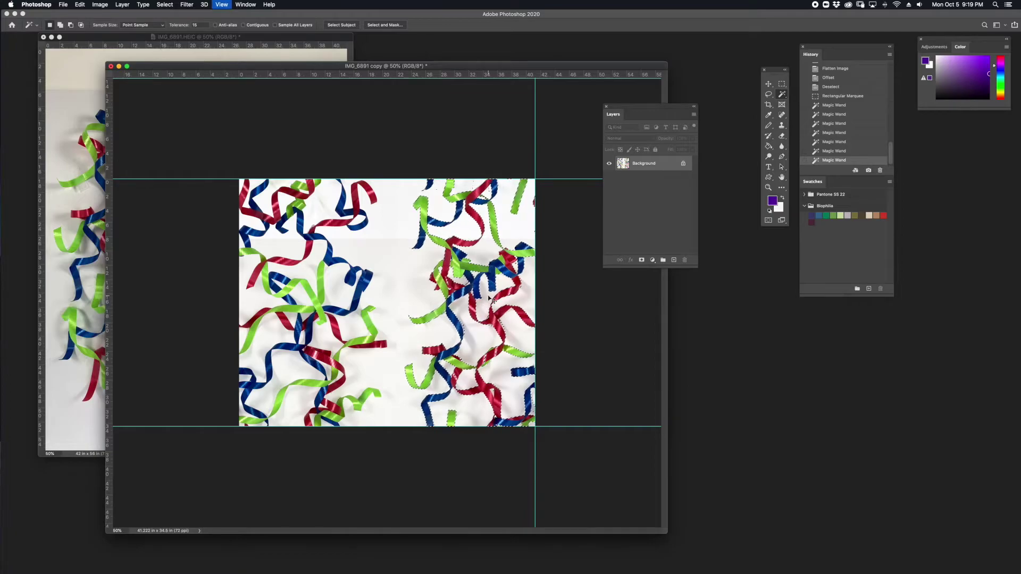
{"action": "left_click_drag", "start_coordinate": [478, 278], "coordinate": [390, 256]}
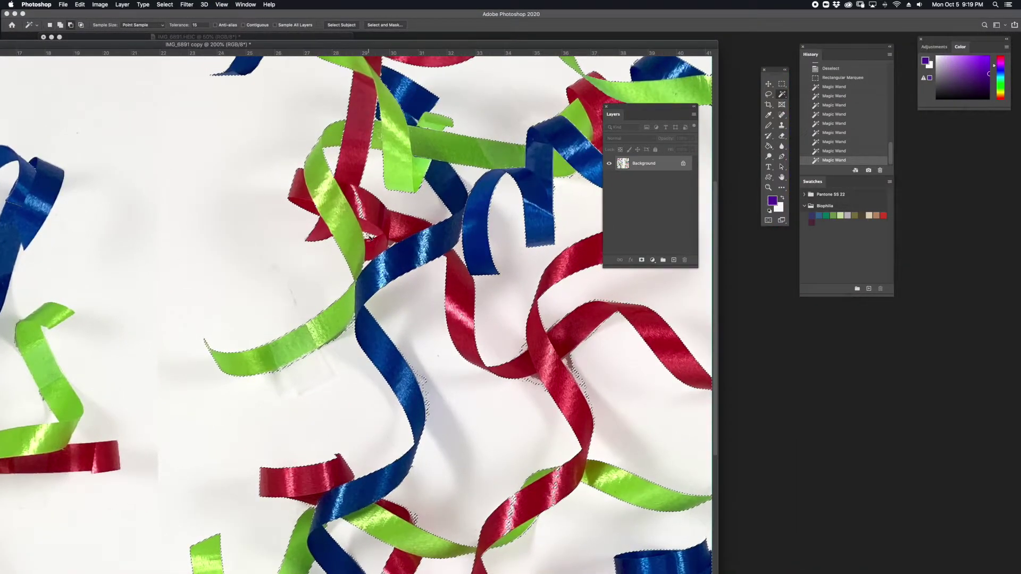
{"action": "left_click", "coordinate": [368, 235], "text": "alt"}
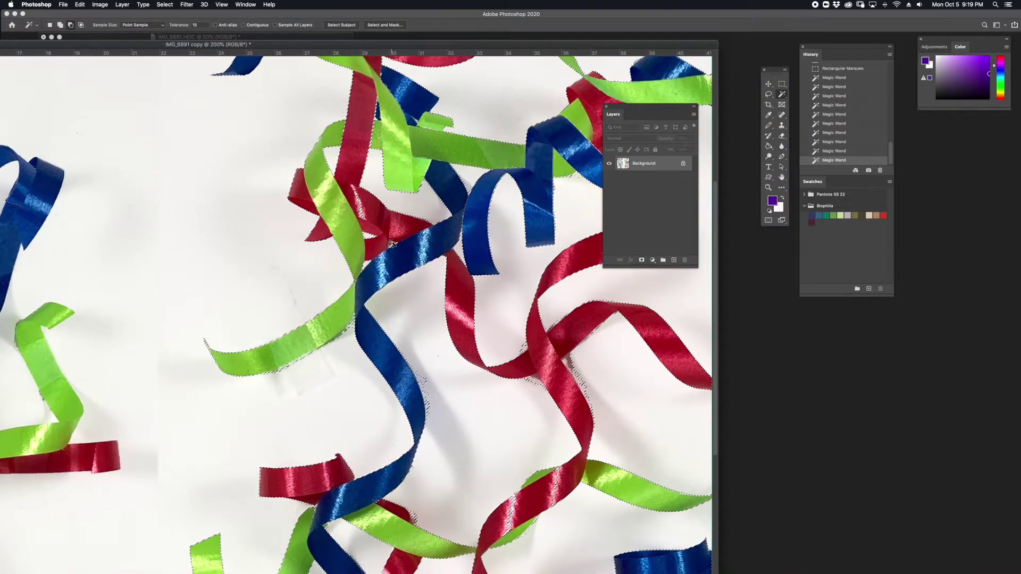
{"action": "left_click", "coordinate": [574, 366], "text": "alt"}
{"action": "left_click", "coordinate": [534, 383], "text": "alt"}
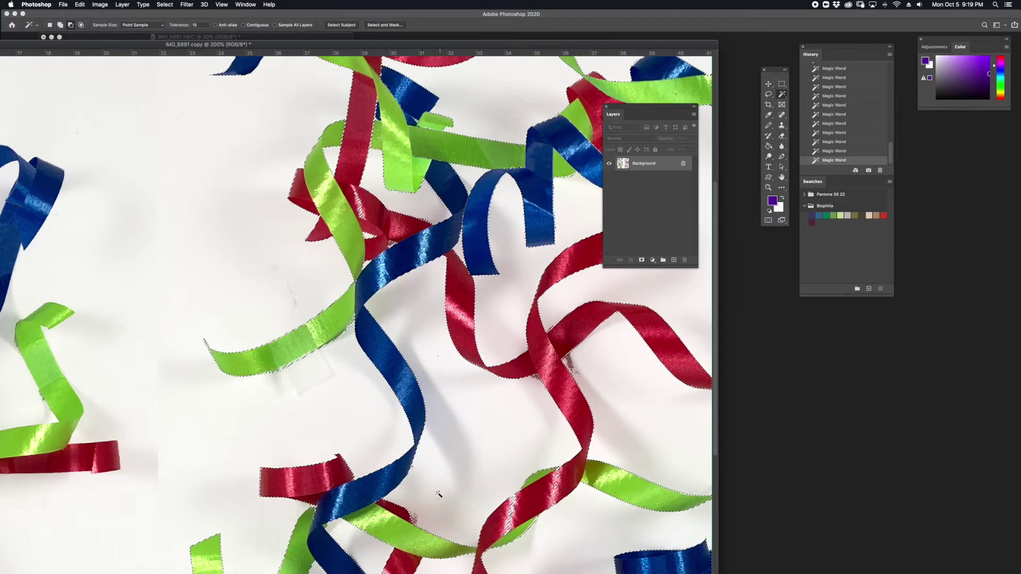
{"action": "scroll", "coordinate": [510, 510], "scroll_direction": "up", "scroll_amount": 5}
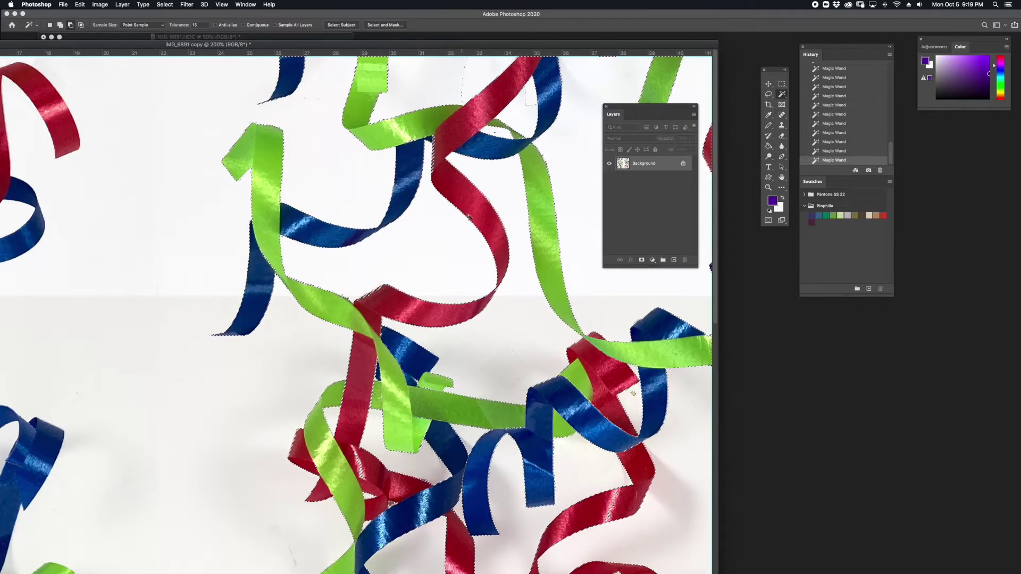
Cut the selected right-hand ribbons from the background and paste them in place on a new layer
{"action": "key", "text": "super+minus"}
{"action": "key", "text": "super+minus"}
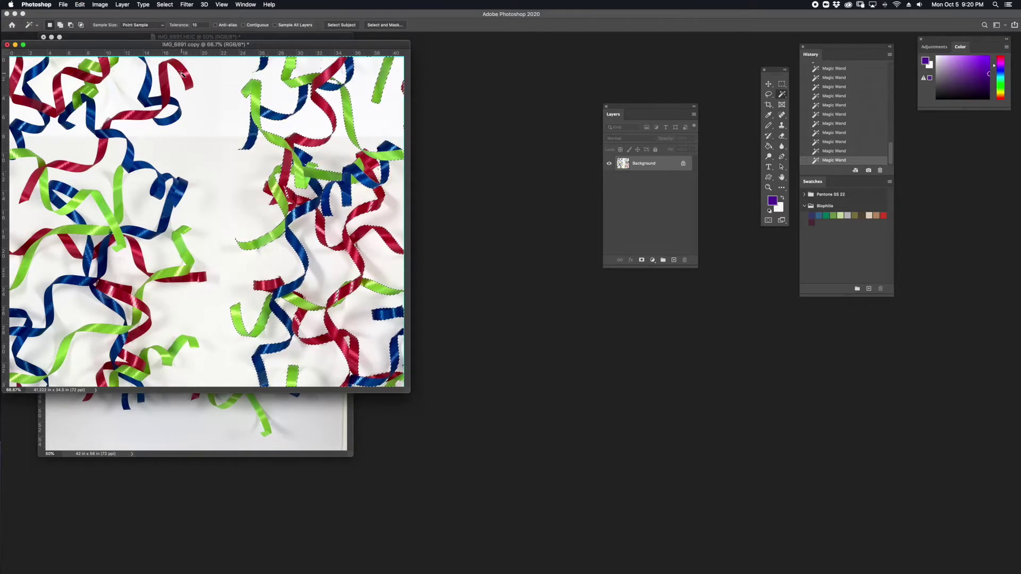
{"action": "key", "text": "super+x"}
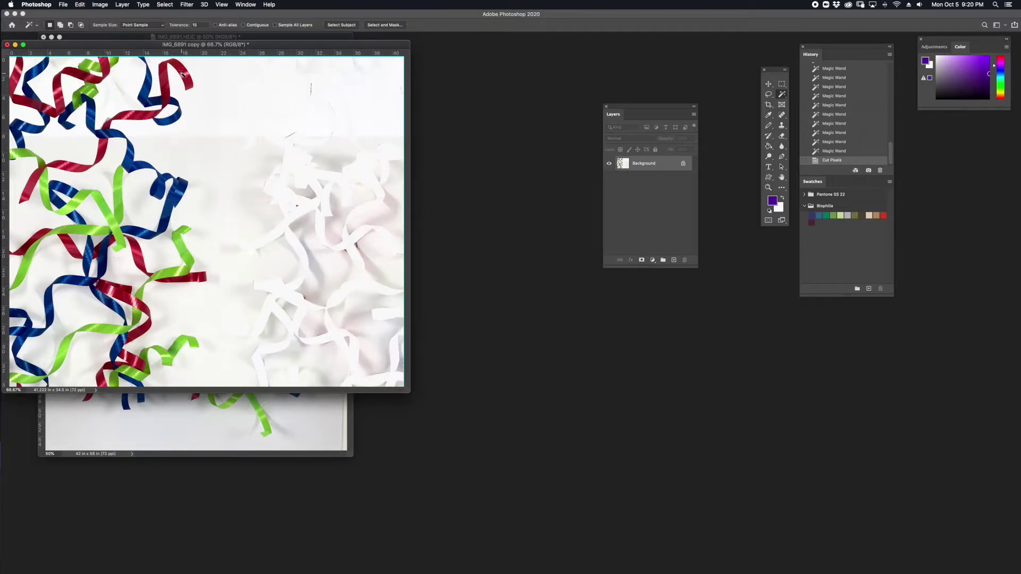
{"action": "left_click", "coordinate": [80, 5]}
{"action": "mouse_move", "coordinate": [122, 85]}
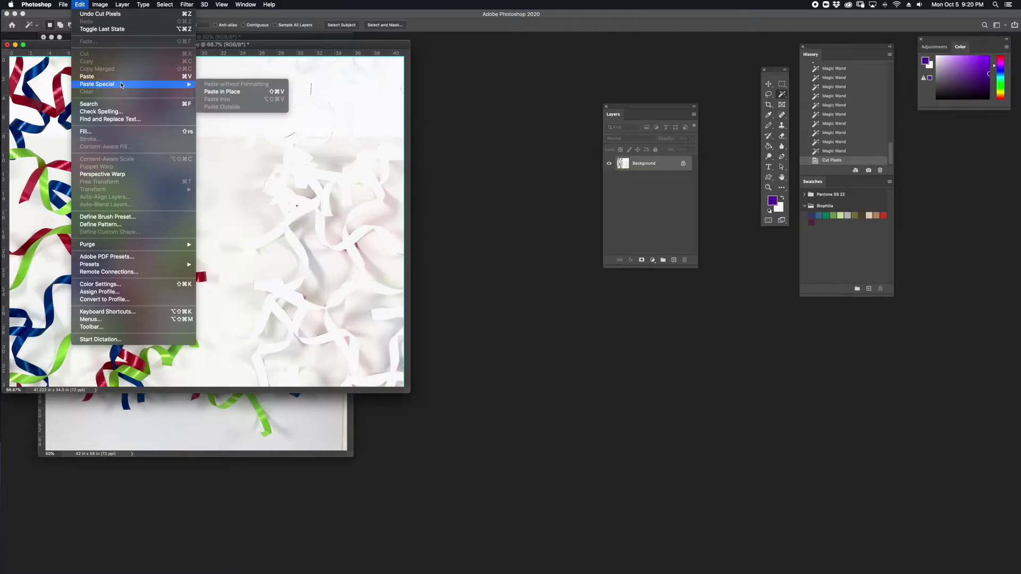
{"action": "left_click", "coordinate": [233, 92]}
Move the pasted ribbons left to overlap the remaining ones and place a vertical guide along their straight right edge
{"action": "left_click_drag", "start_coordinate": [408, 392], "coordinate": [557, 434]}
{"action": "left_click", "coordinate": [768, 85]}
{"action": "left_click_drag", "start_coordinate": [406, 217], "coordinate": [347, 225]}
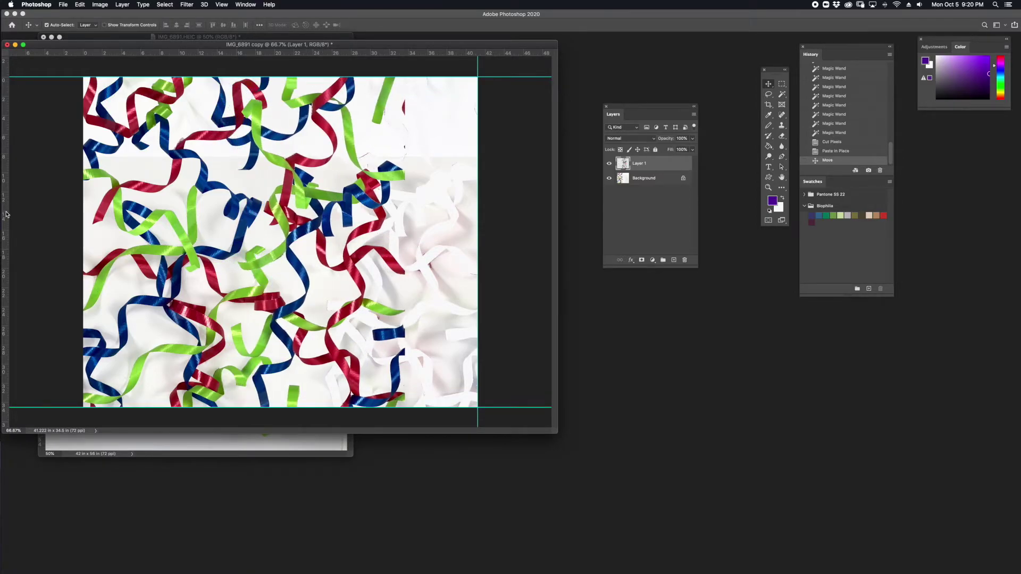
{"action": "left_click_drag", "start_coordinate": [5, 215], "coordinate": [405, 210]}
Select the ribbon area from the image's left edge to the new vertical guide and crop the image to it
{"action": "left_click", "coordinate": [782, 84]}
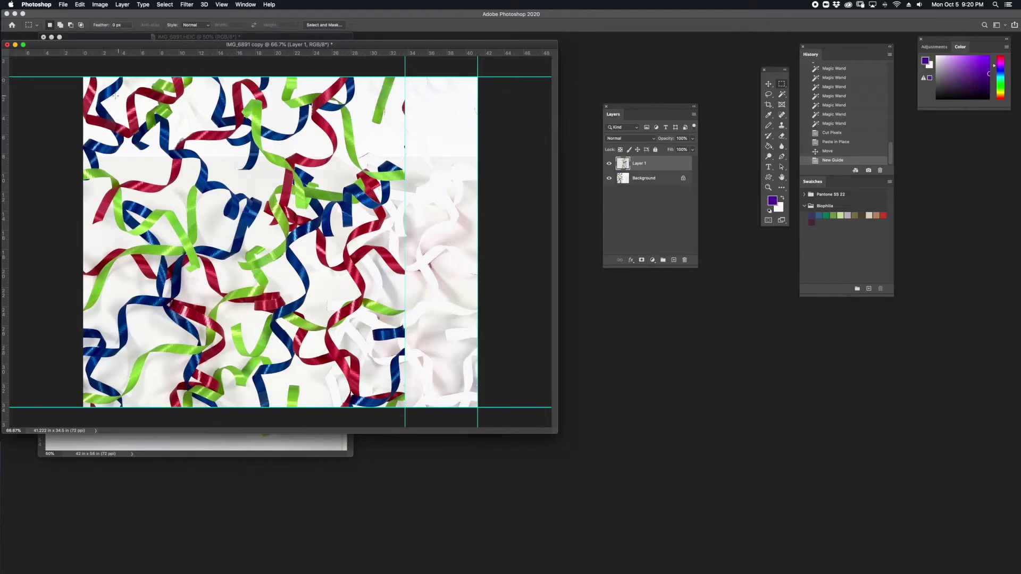
{"action": "left_click_drag", "start_coordinate": [84, 77], "coordinate": [406, 433]}
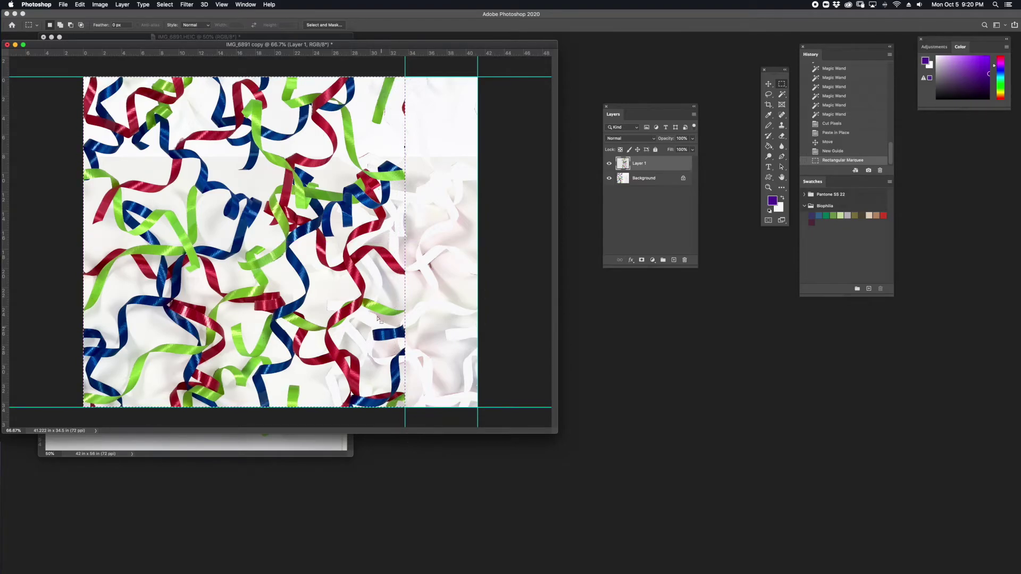
{"action": "left_click", "coordinate": [100, 4]}
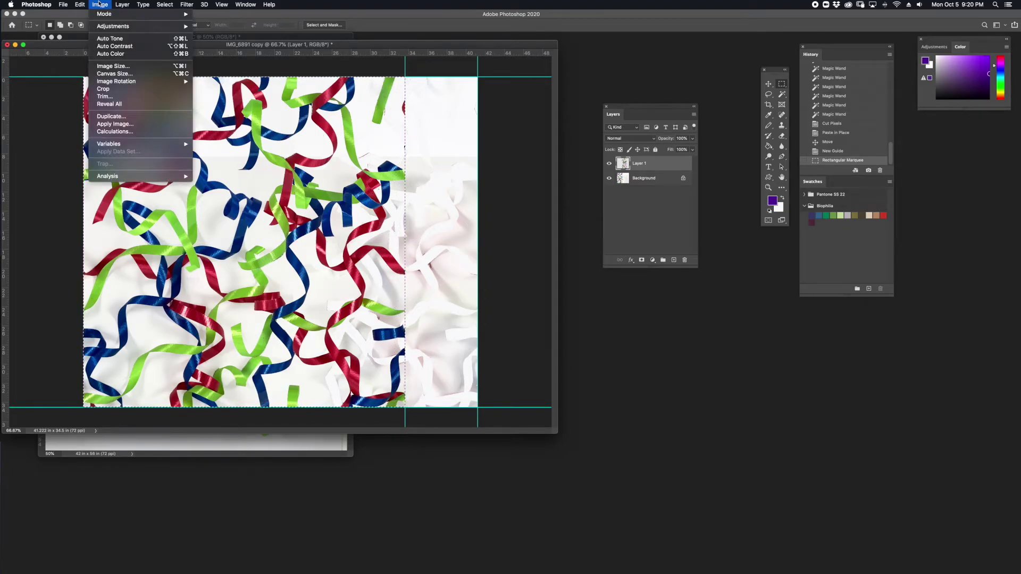
{"action": "left_click", "coordinate": [103, 89]}
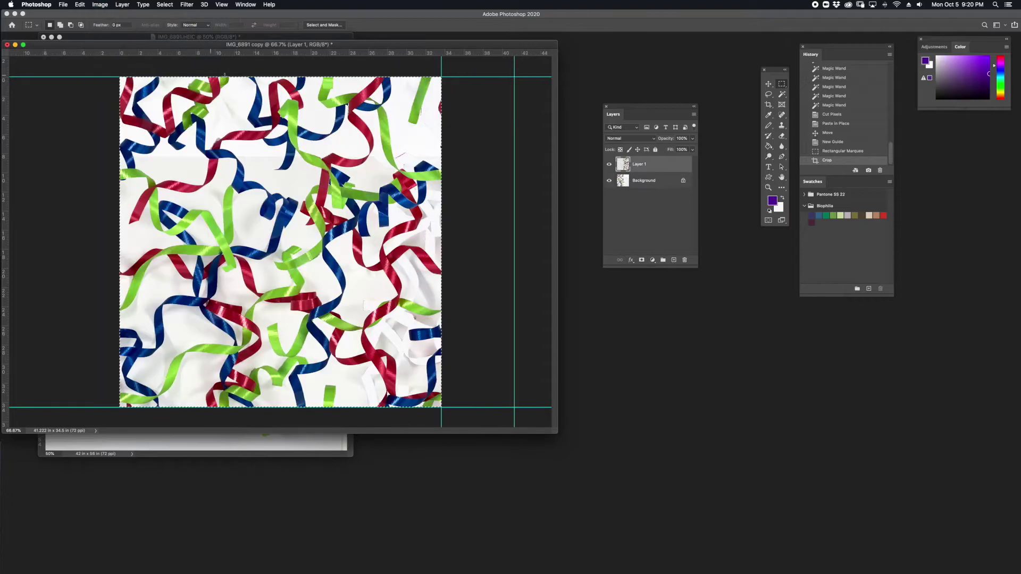
Hide the pasted ribbon layer and erase leftover traces near the right edge of the Background layer
{"action": "left_click", "coordinate": [609, 165]}
{"action": "left_click", "coordinate": [609, 165]}
{"action": "left_click", "coordinate": [609, 164]}
{"action": "left_click", "coordinate": [644, 180]}
{"action": "key", "text": "e"}
{"action": "mouse_move", "coordinate": [432, 234]}
{"action": "left_mouse_down"}
{"action": "mouse_move", "coordinate": [405, 441]}
{"action": "mouse_move", "coordinate": [457, 231]}
{"action": "left_mouse_up"}
Select the off-white areas around the ribbons on the Background layer with the Magic Wand and fill them with white at 100% opacity
{"action": "left_click", "coordinate": [609, 165]}
{"action": "key", "text": "w"}
{"action": "key", "text": "super+d"}
{"action": "left_click", "coordinate": [383, 255]}
{"action": "left_click", "coordinate": [609, 164]}
{"action": "left_click", "coordinate": [319, 234]}
{"action": "left_click", "coordinate": [276, 213]}
{"action": "left_click", "coordinate": [203, 419]}
{"action": "left_click", "coordinate": [163, 399], "text": "shift"}
{"action": "left_click", "coordinate": [274, 394], "text": "shift"}
{"action": "key", "text": "Delete"}
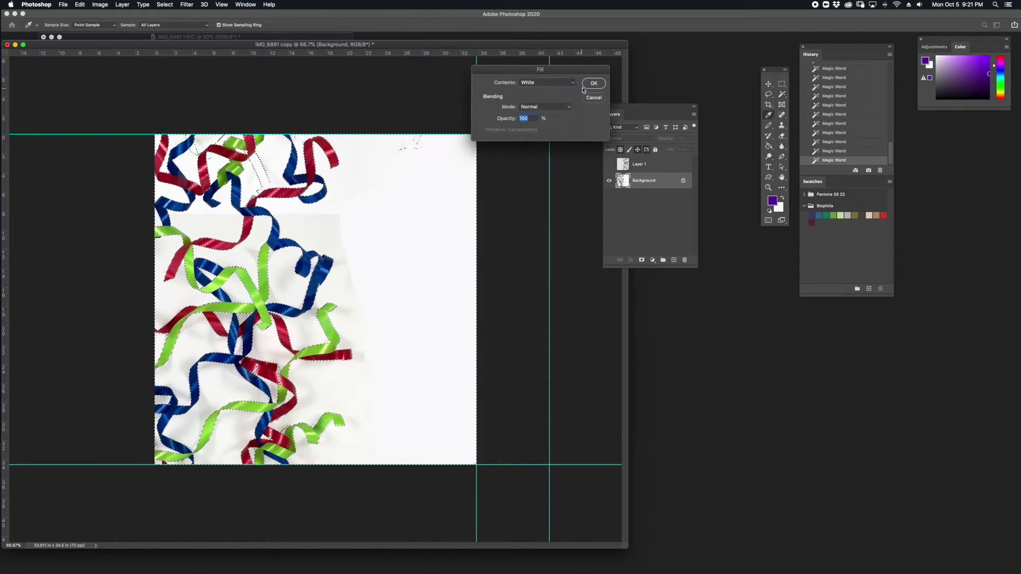
{"action": "key", "text": "Return"}
Show the pasted ribbon layer again, clear the selection, and flatten the image
{"action": "left_click", "coordinate": [609, 164]}
{"action": "key", "text": "super+d"}
{"action": "left_click", "coordinate": [693, 117]}
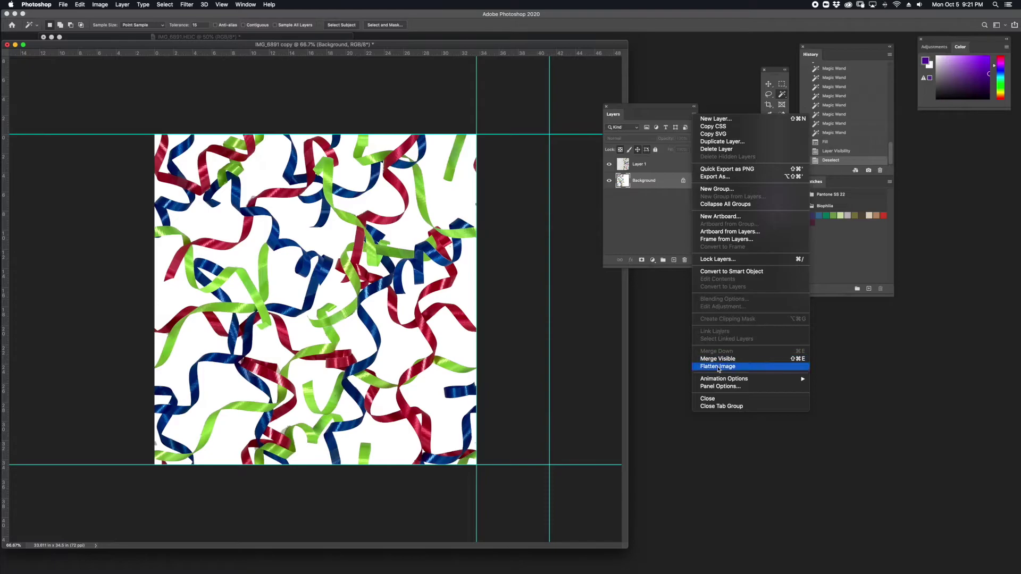
{"action": "left_click", "coordinate": [733, 368]}
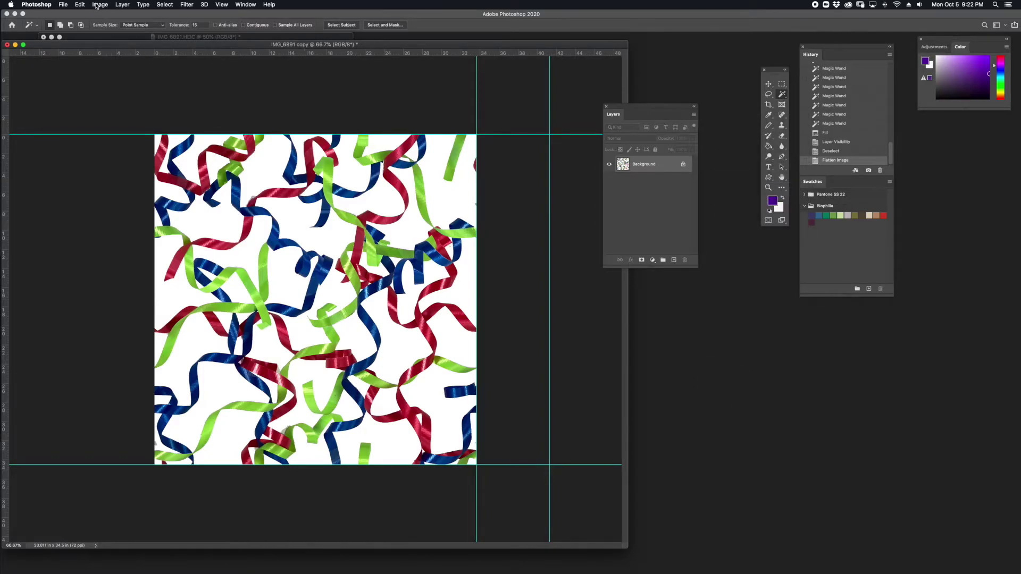
Define the flattened tile as a pattern named IMG_6891 copy
{"action": "left_click", "coordinate": [63, 4]}
{"action": "mouse_move", "coordinate": [80, 4]}
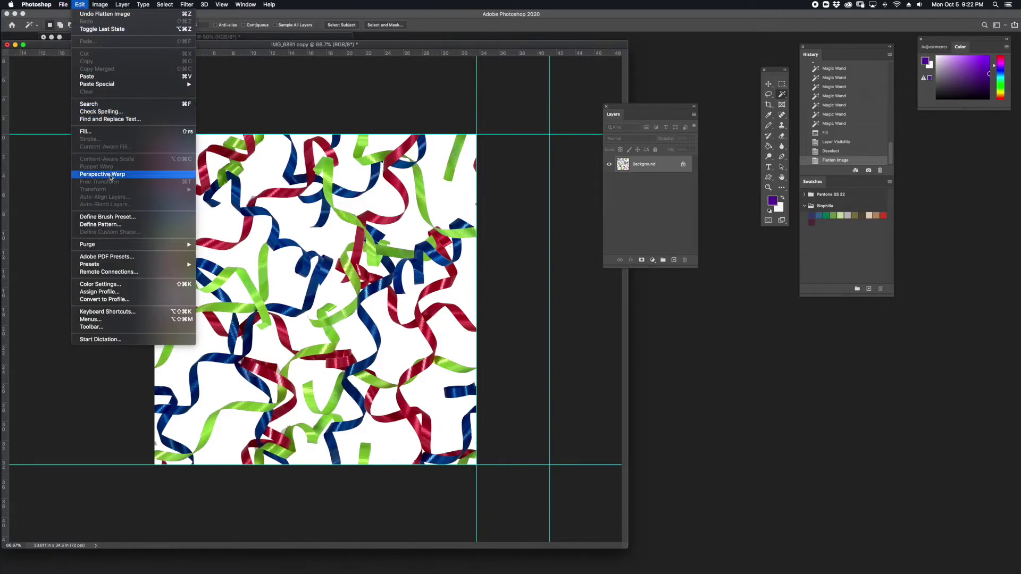
{"action": "left_click", "coordinate": [116, 225]}
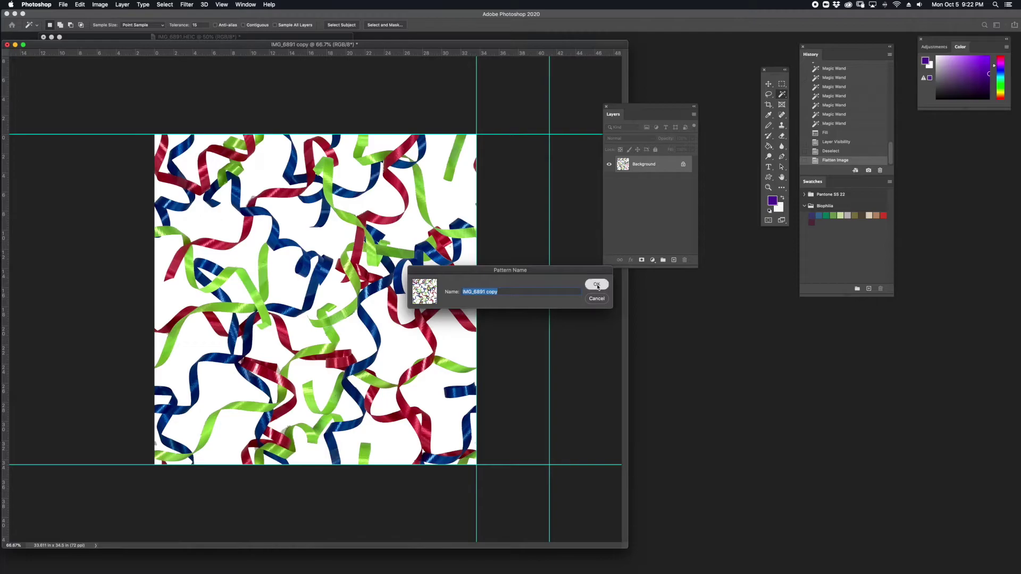
{"action": "left_click", "coordinate": [596, 286]}
Create a new blank document from the 1309 × 2484 px Clipboard preset at 72 ppi
{"action": "left_click", "coordinate": [63, 4]}
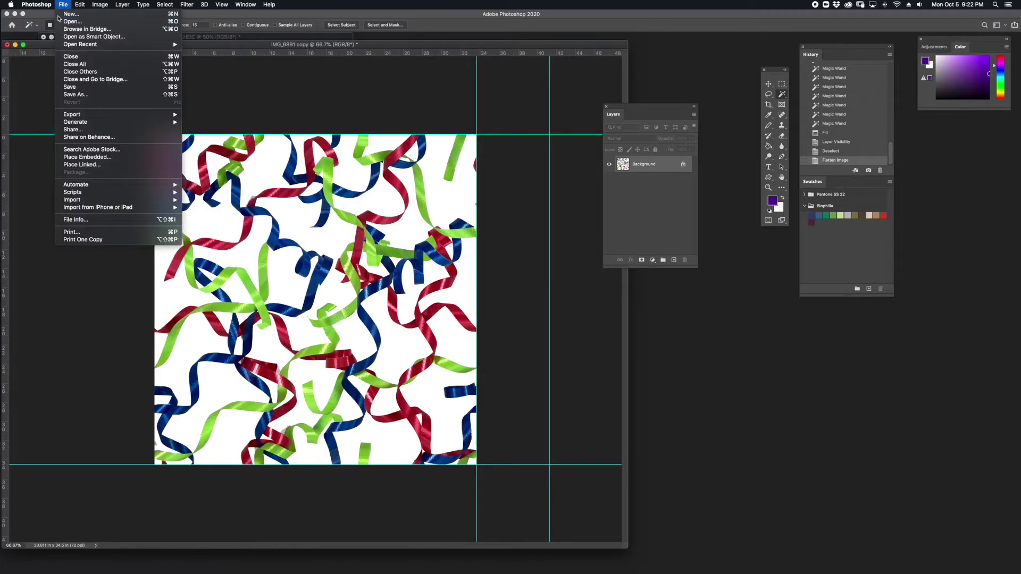
{"action": "left_click", "coordinate": [66, 16]}
{"action": "left_click", "coordinate": [502, 392]}
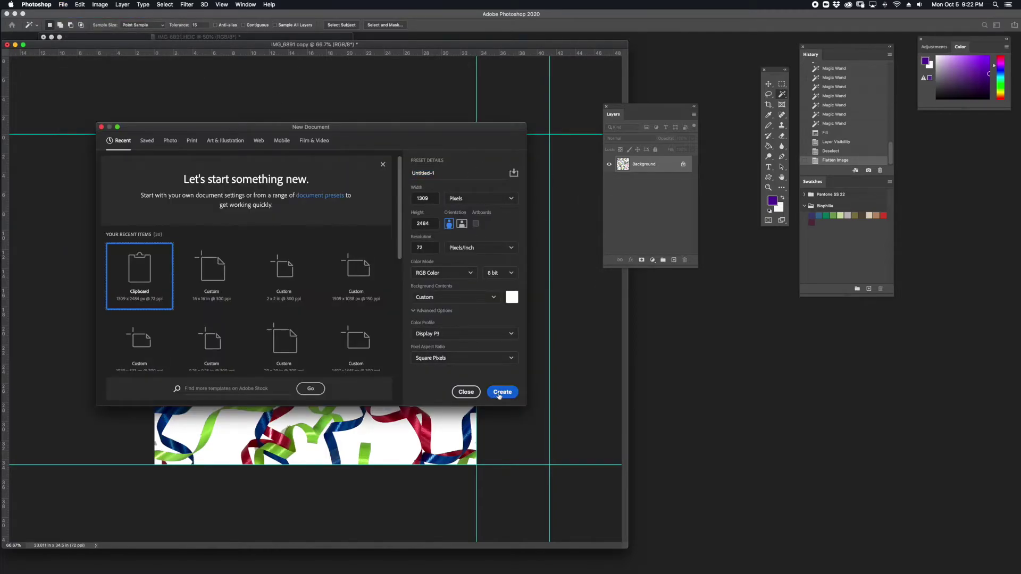
Resize the new document to 36 × 36 inches at 300 pixels per inch and fit it on screen
{"action": "key", "text": "super+alt+i"}
{"action": "left_click_drag", "start_coordinate": [735, 227], "coordinate": [709, 226]}
{"action": "type", "text": "300"}
{"action": "key", "text": "Tab"}
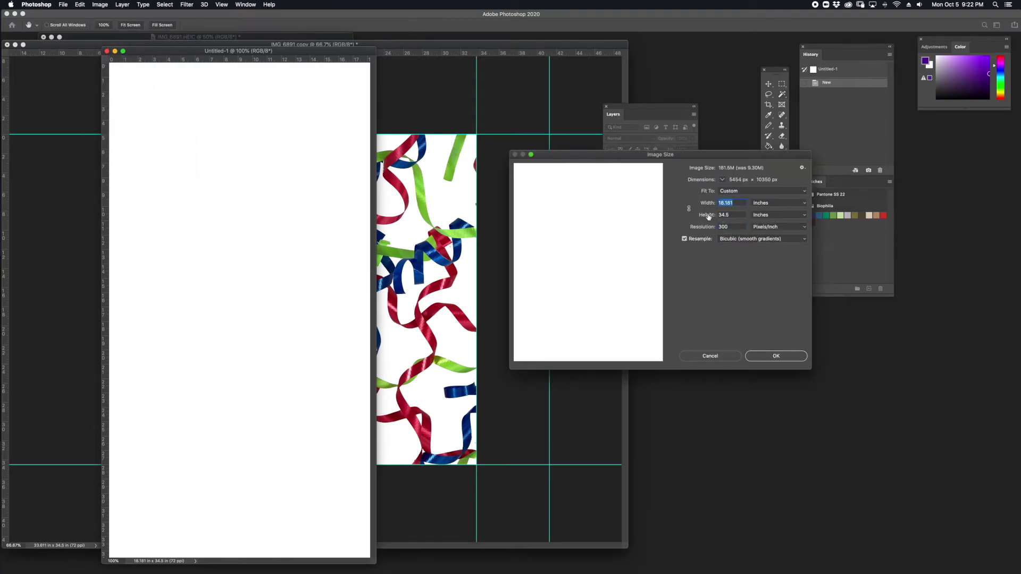
{"action": "type", "text": "38"}
{"action": "key", "text": "Tab"}
{"action": "type", "text": "36"}
{"action": "key", "text": "Return"}
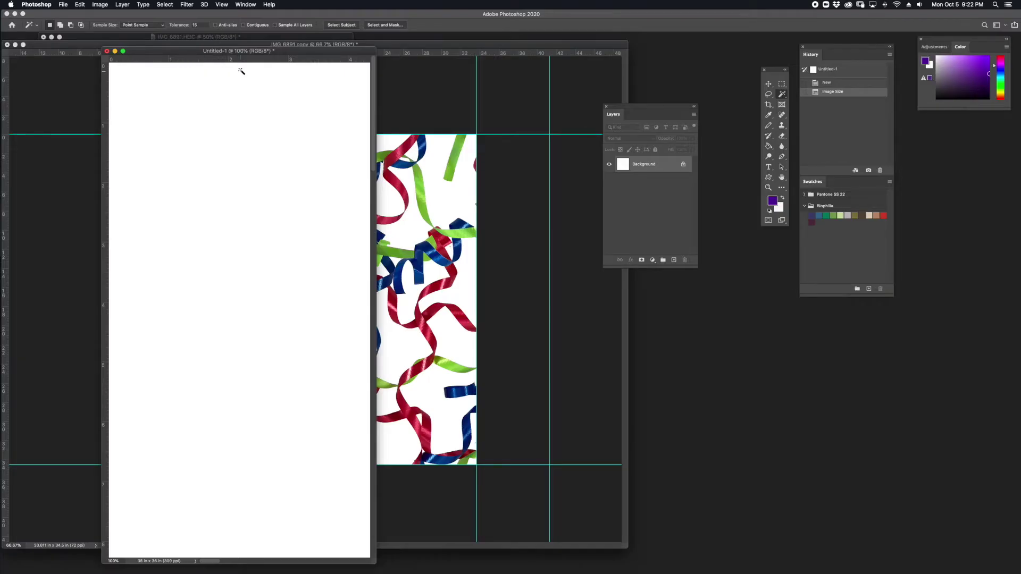
{"action": "key", "text": "super+0"}
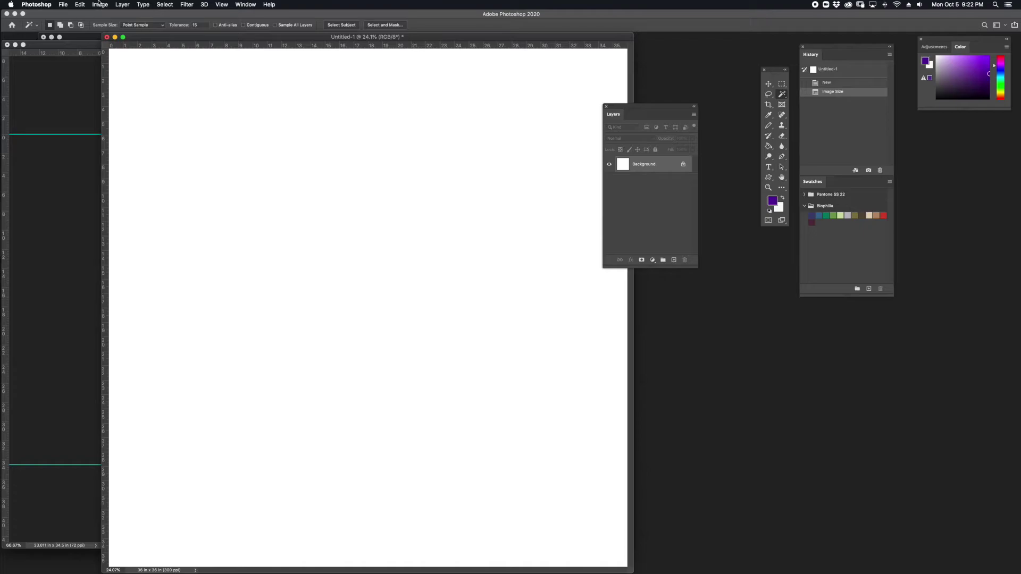
Fill the blank document with the newly defined ribbon pattern
{"action": "left_click", "coordinate": [79, 4]}
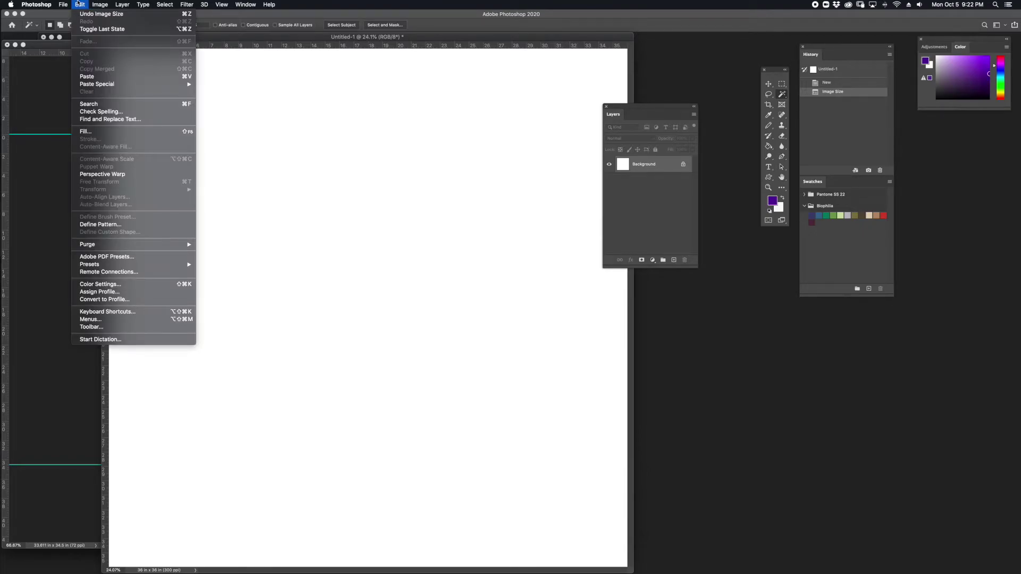
{"action": "left_click", "coordinate": [85, 131]}
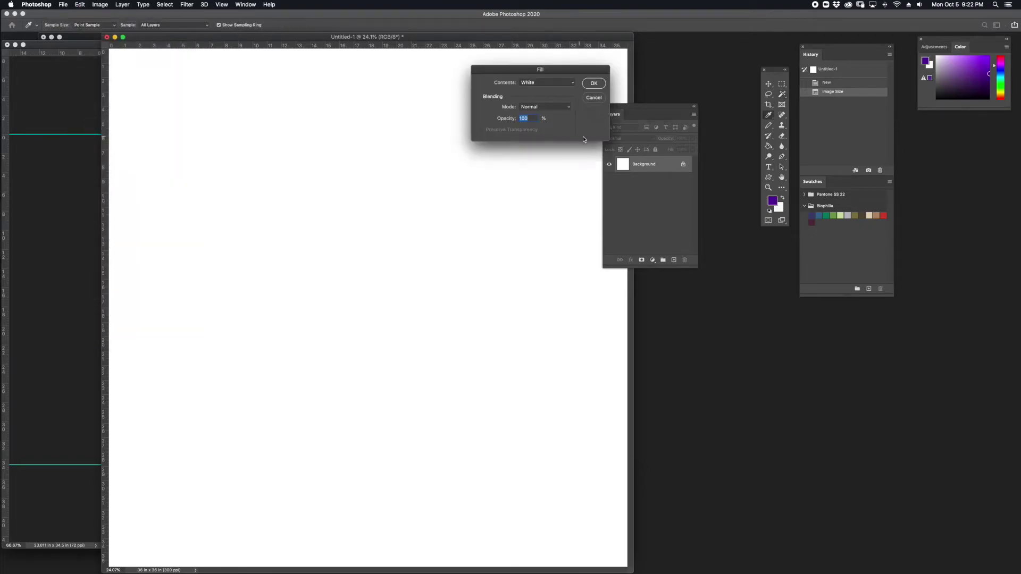
{"action": "left_click", "coordinate": [564, 83]}
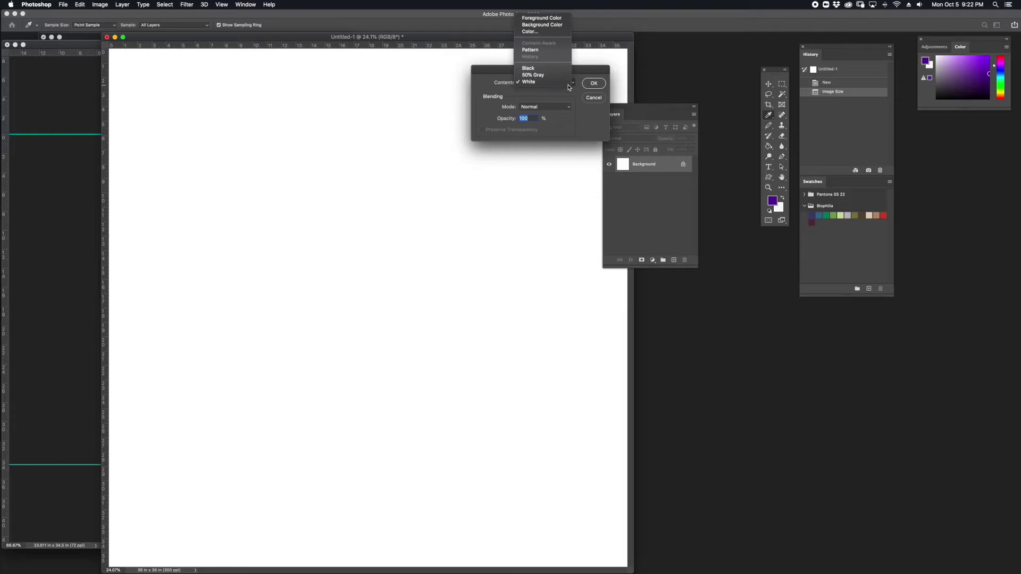
{"action": "left_click", "coordinate": [540, 55]}
{"action": "left_click", "coordinate": [533, 104]}
{"action": "left_click", "coordinate": [550, 160]}
{"action": "left_click", "coordinate": [593, 83]}
{"action": "left_click", "coordinate": [593, 83]}
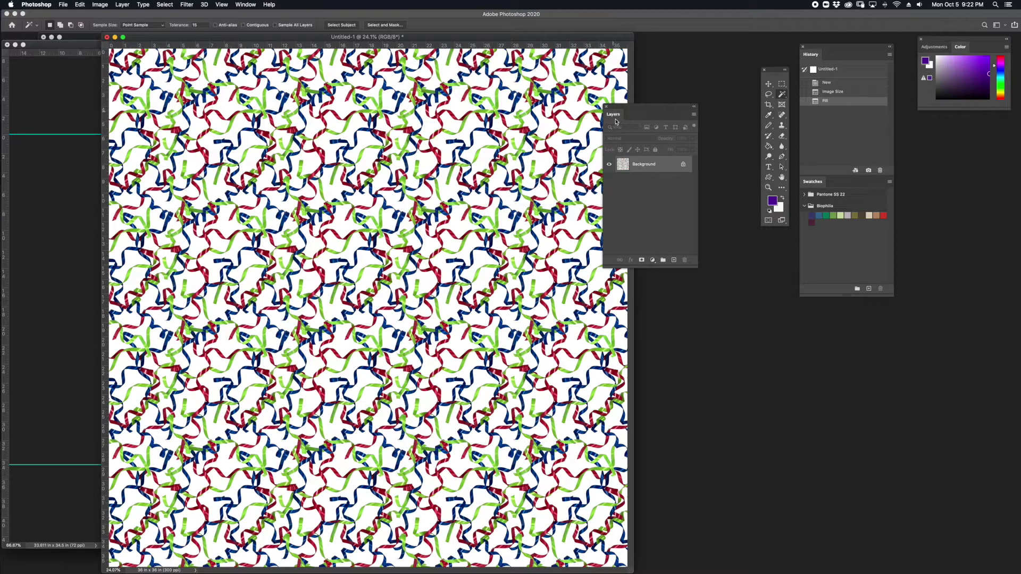
Examine the repeated ribbon pattern at several magnifications for visible seams or stray marks
{"action": "left_click_drag", "start_coordinate": [656, 117], "coordinate": [711, 88]}
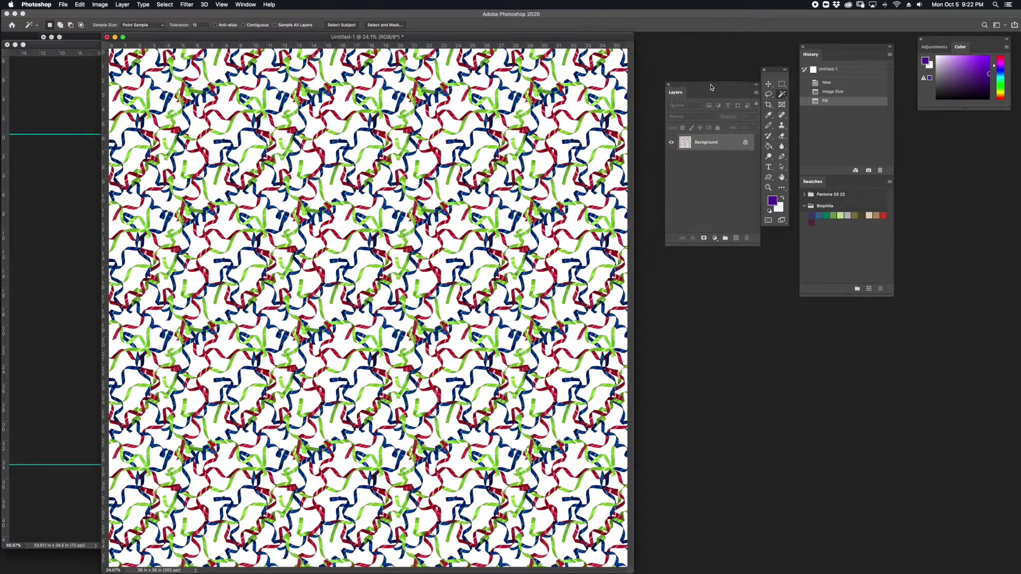
{"action": "key", "text": "super+equal"}
{"action": "key", "text": "super+equal"}
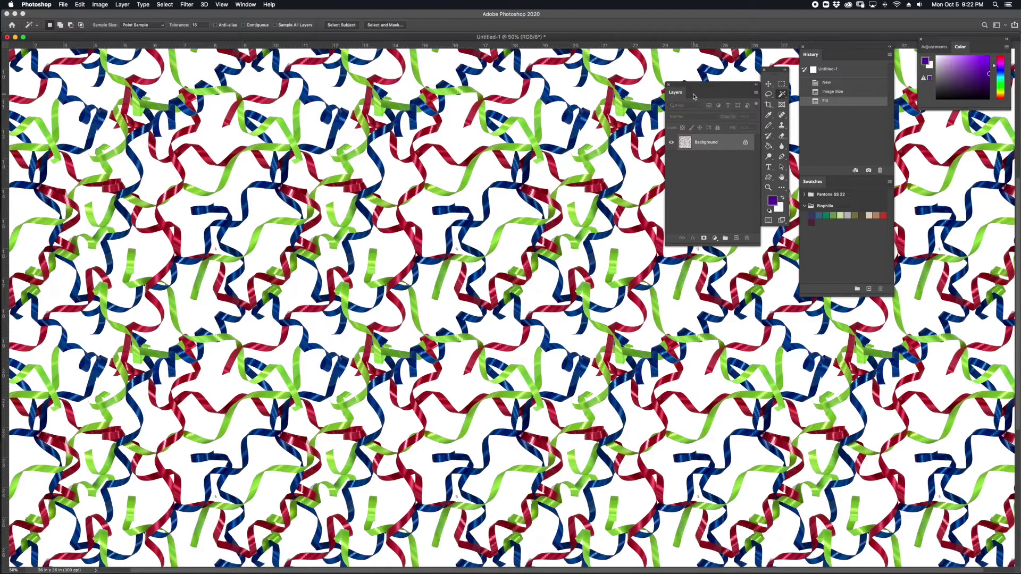
{"action": "key", "text": "super+minus"}
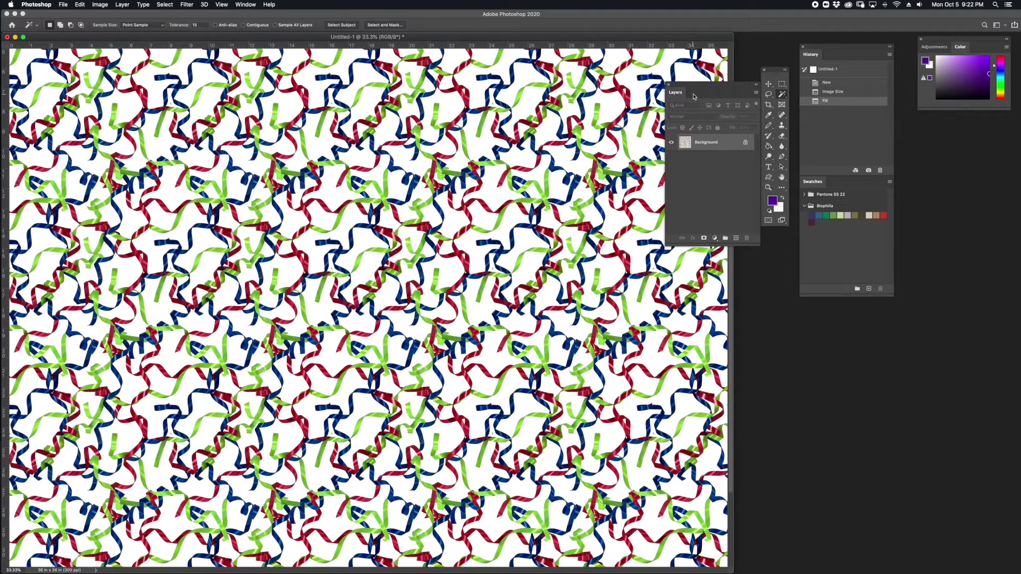
{"action": "key", "text": "super+minus"}
{"action": "key", "text": "super+minus"}
{"action": "key", "text": "super+equal"}
{"action": "key", "text": "super+equal"}
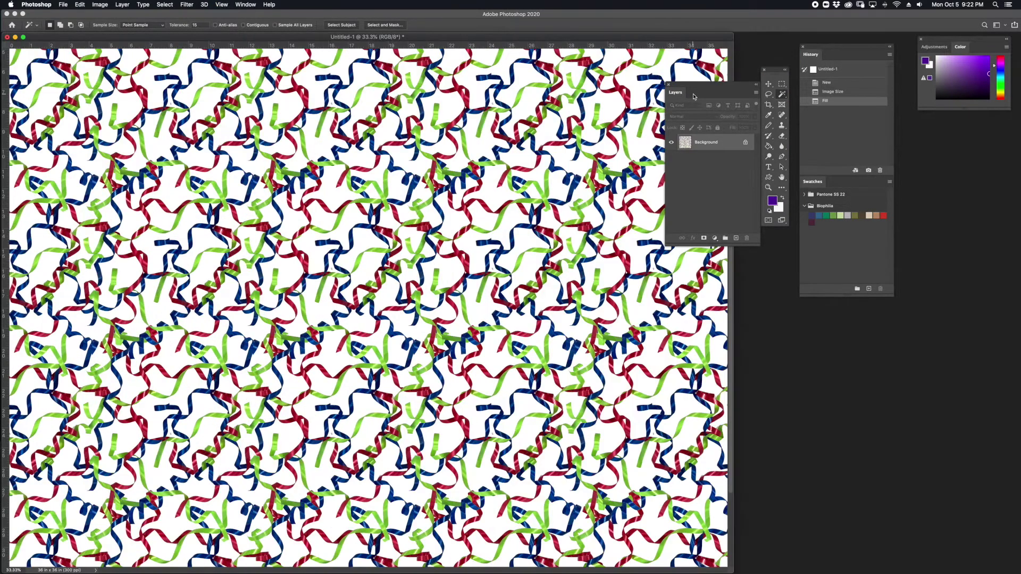
{"action": "key", "text": "super+equal"}
{"action": "key", "text": "super+equal"}
{"action": "key", "text": "super+equal"}
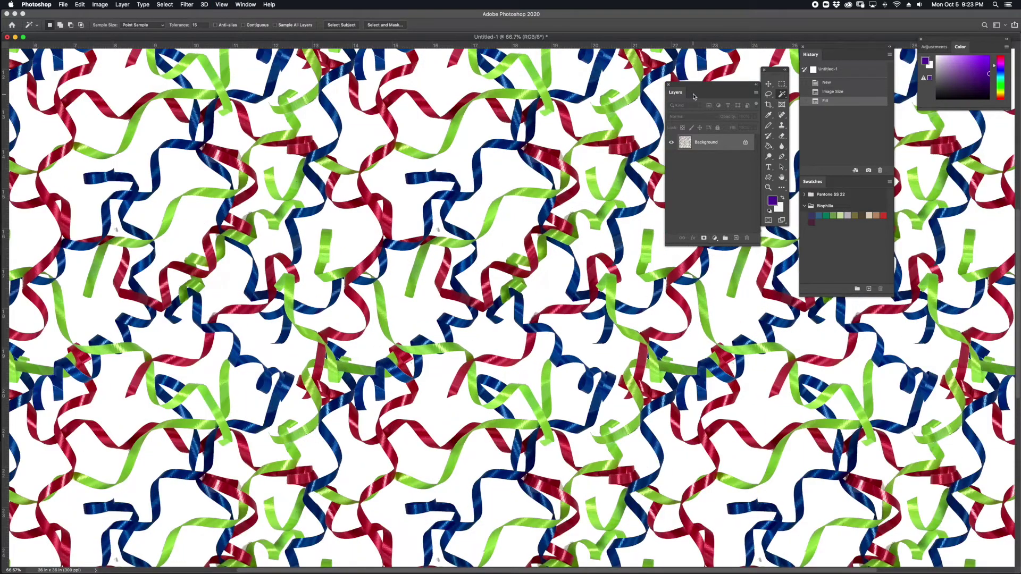
{"action": "key", "text": "super+minus"}
{"action": "key", "text": "super+minus"}
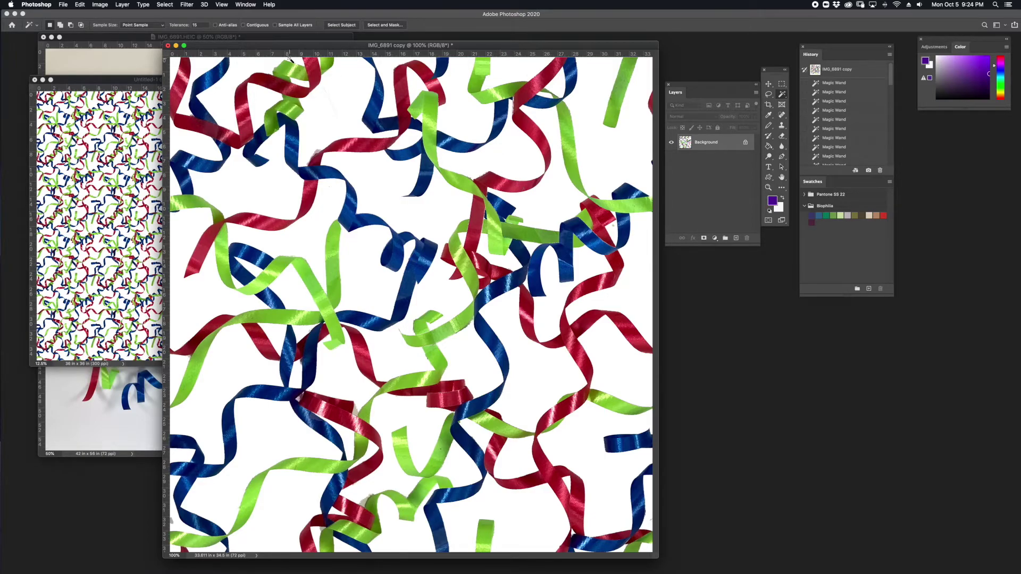
Reposition the IMG_6891 copy tile window and start applying a filter to the flattened image
{"action": "left_click_drag", "start_coordinate": [259, 42], "coordinate": [237, 42]}
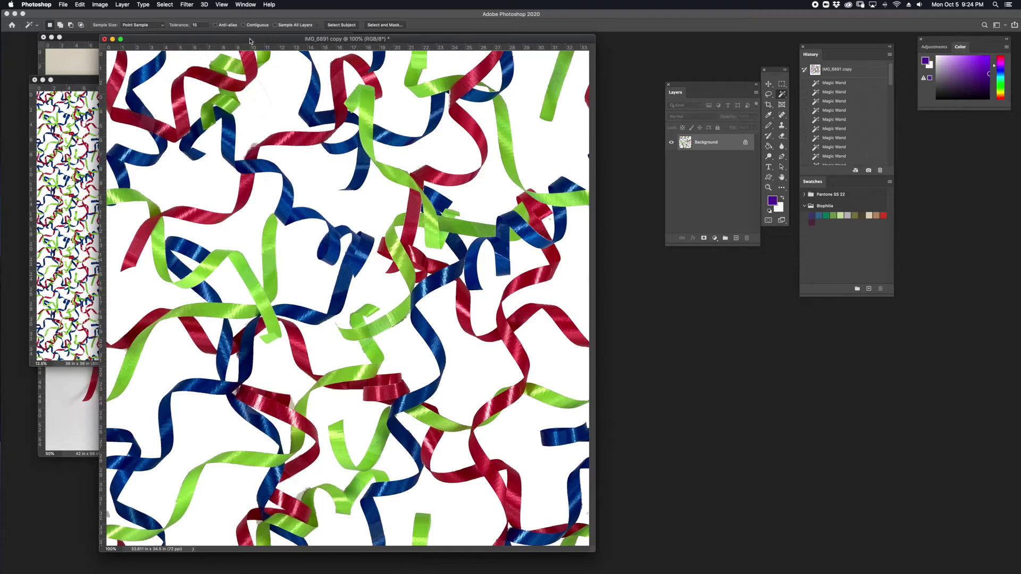
{"action": "left_click", "coordinate": [98, 5]}
{"action": "mouse_move", "coordinate": [99, 15]}
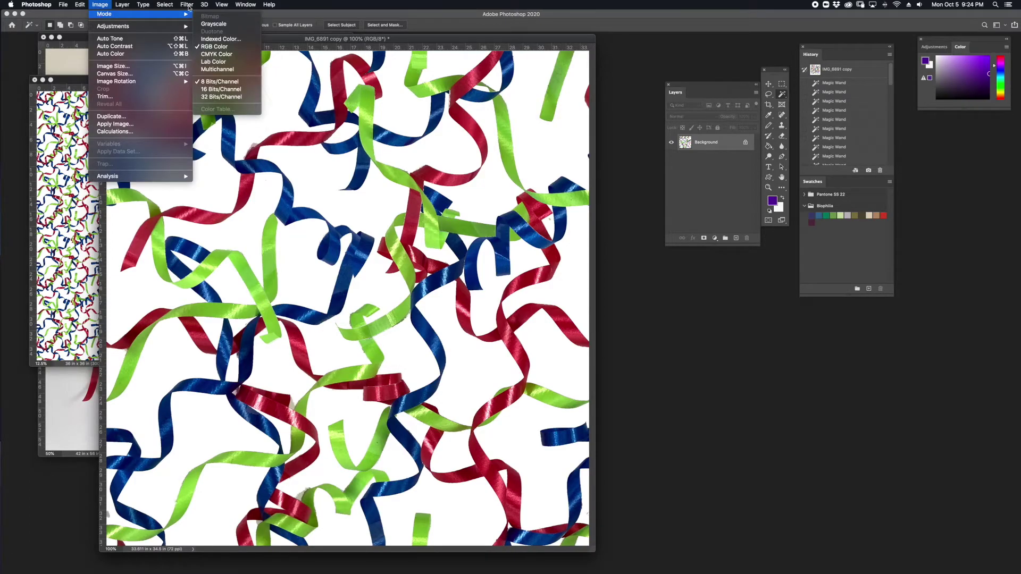